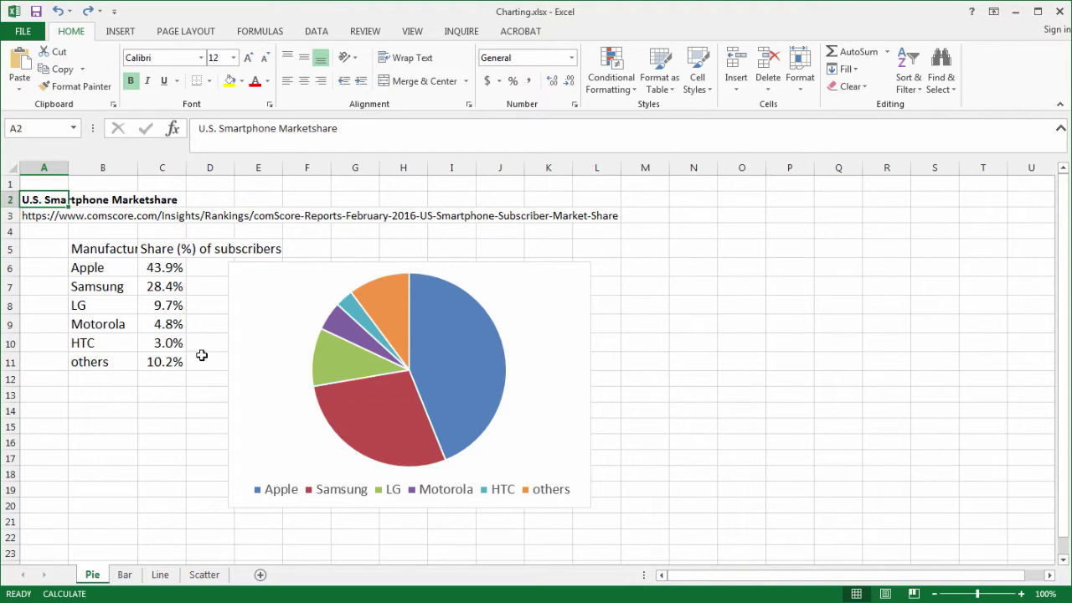
# - Check the total of the six share percentages, then switch to the Bar sheet
pyautogui.click(178, 267)
pyautogui.moveTo(178, 265); pyautogui.dragTo(162, 368)
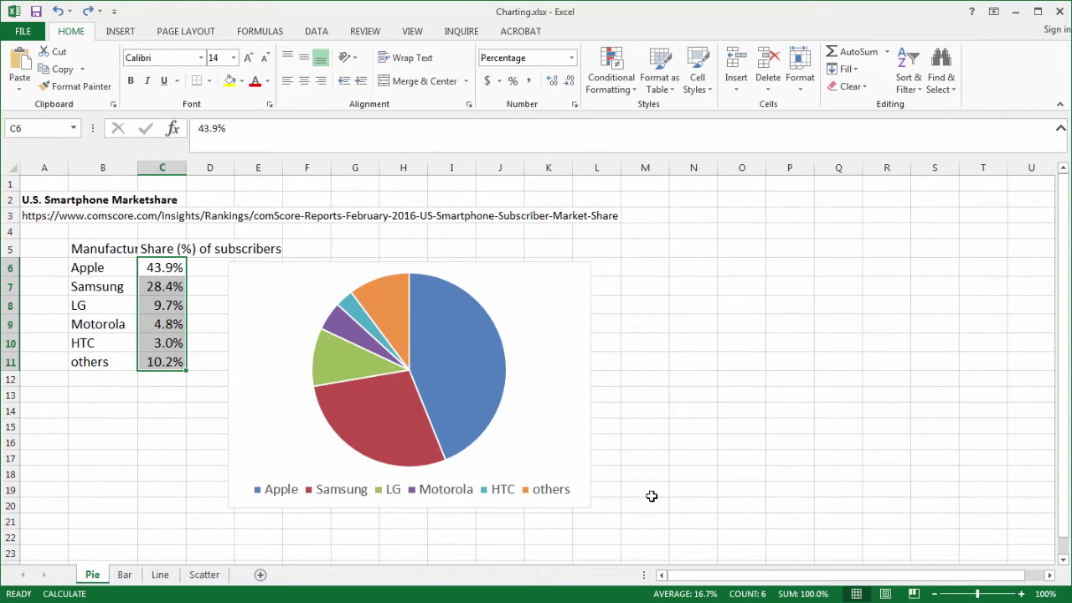
pyautogui.click(128, 577)
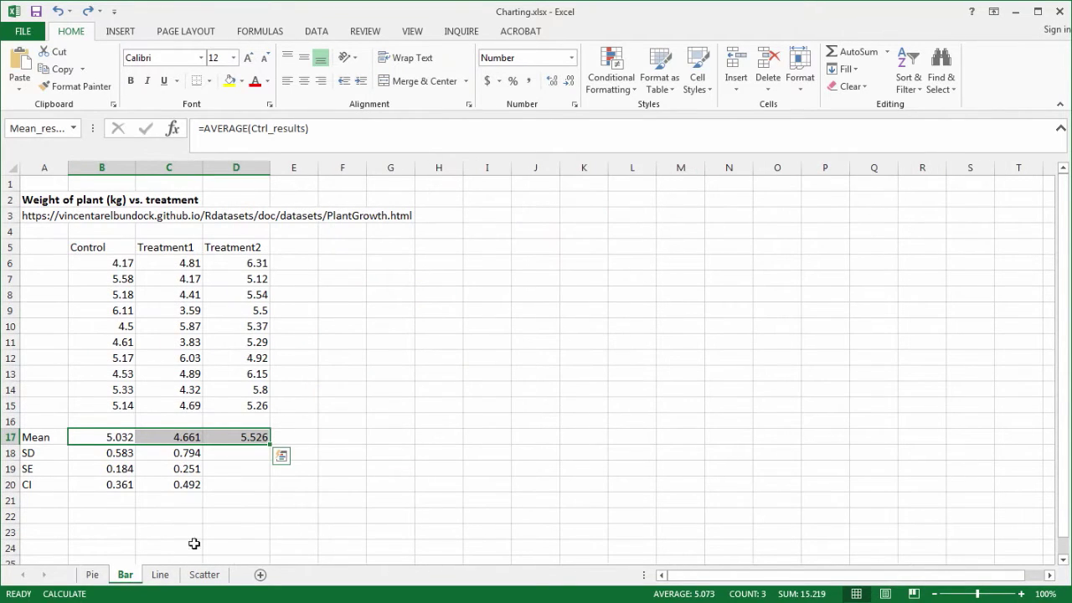
# - Review the Control, Treatment1 and Treatment2 weight values in B6:D15
pyautogui.click(371, 484)
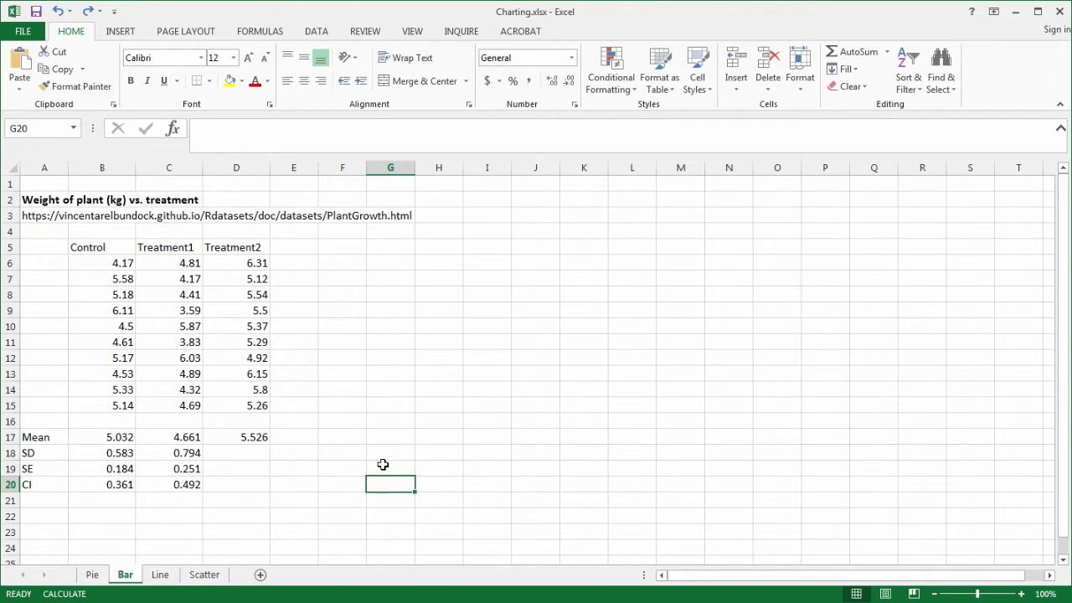
pyautogui.moveTo(89, 260); pyautogui.dragTo(98, 404)
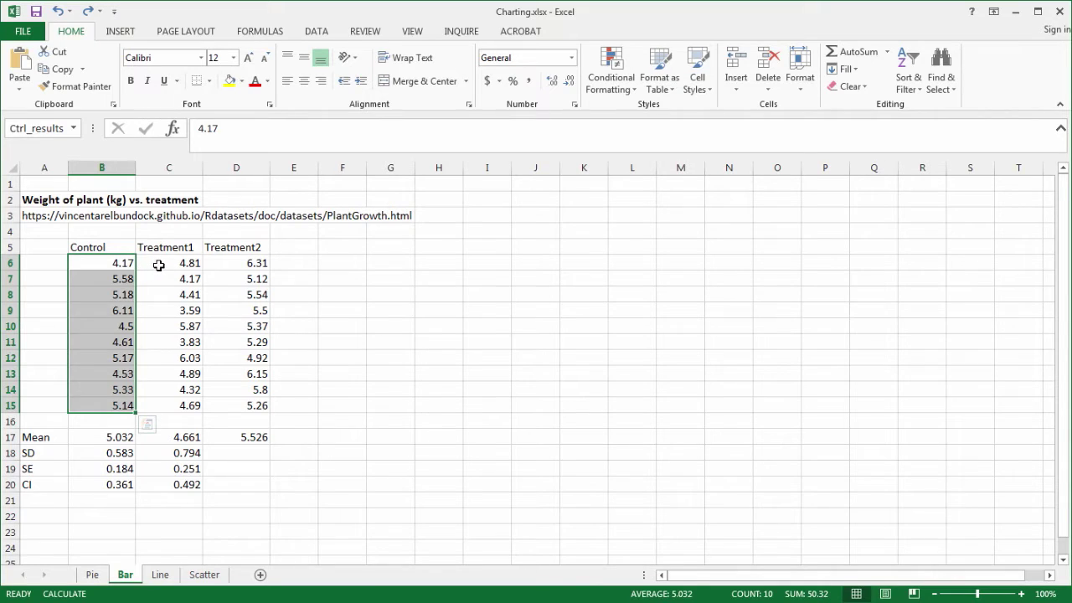
pyautogui.moveTo(158, 265); pyautogui.dragTo(168, 407)
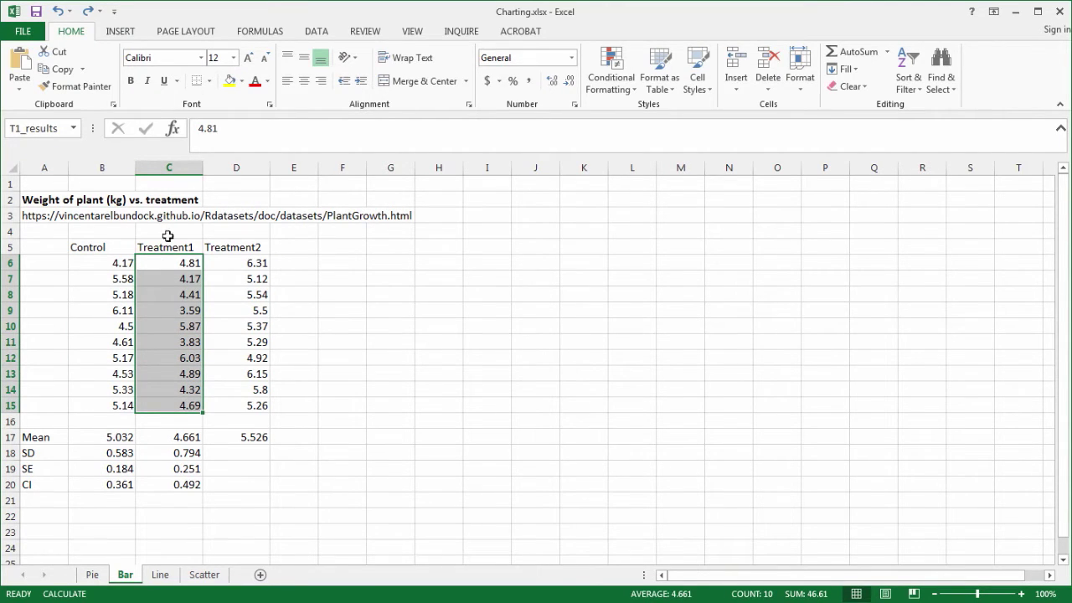
pyautogui.moveTo(227, 263); pyautogui.dragTo(228, 405)
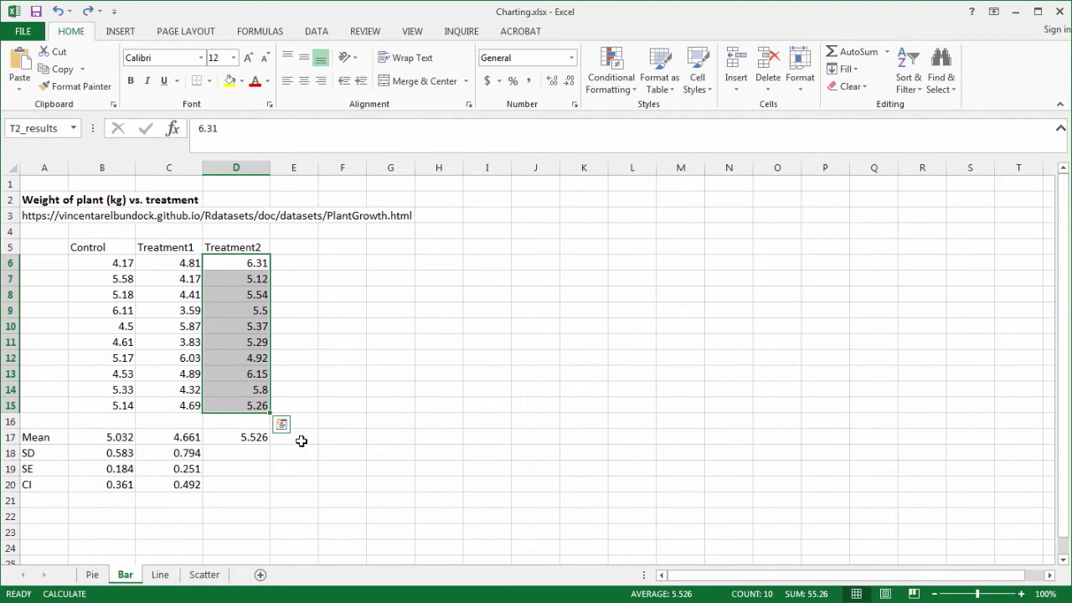
# - Insert a 2-D clustered column chart of the B17:D17 means and place it upper right
pyautogui.click(301, 440)
pyautogui.moveTo(109, 438); pyautogui.dragTo(240, 438)
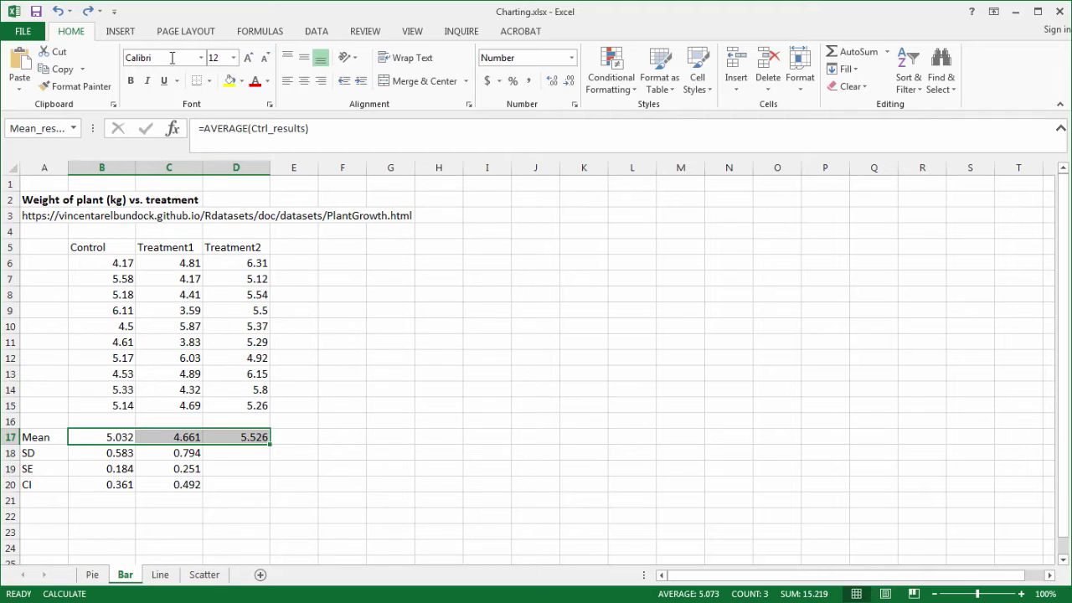
pyautogui.click(131, 35)
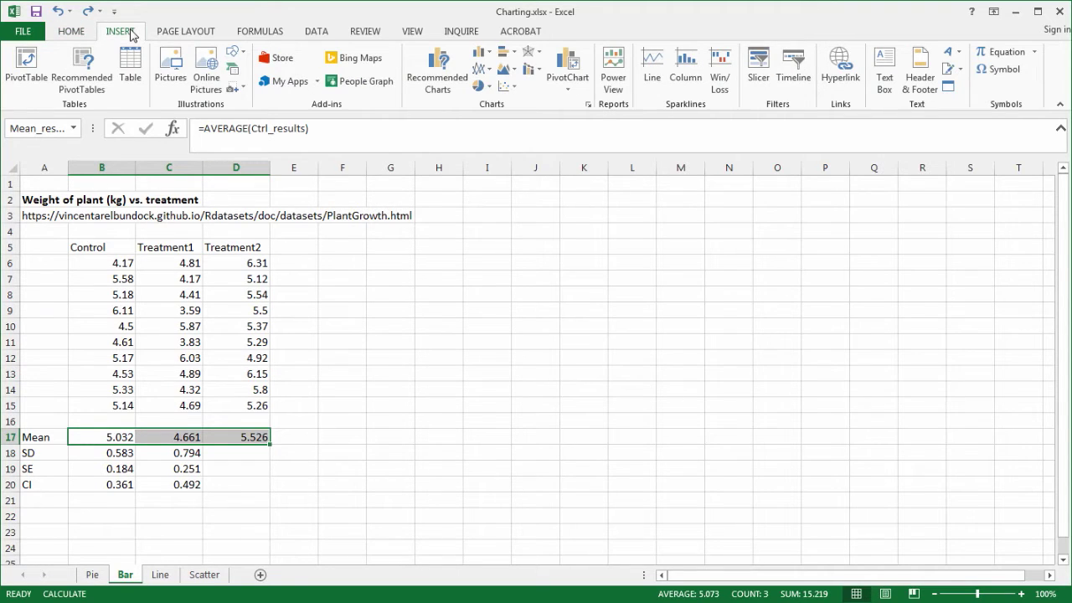
pyautogui.click(490, 55)
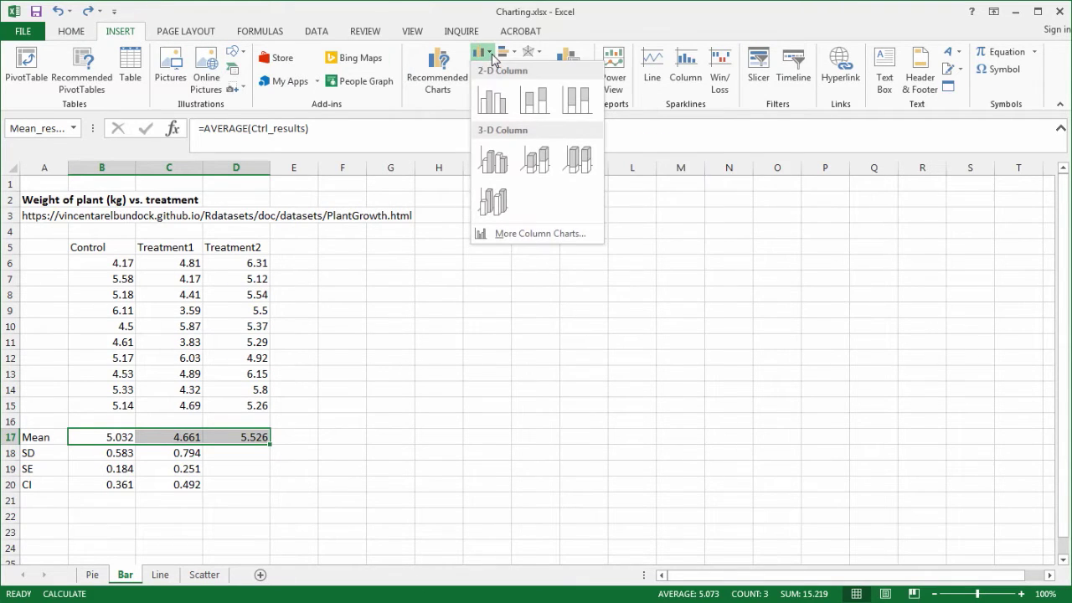
pyautogui.click(494, 101)
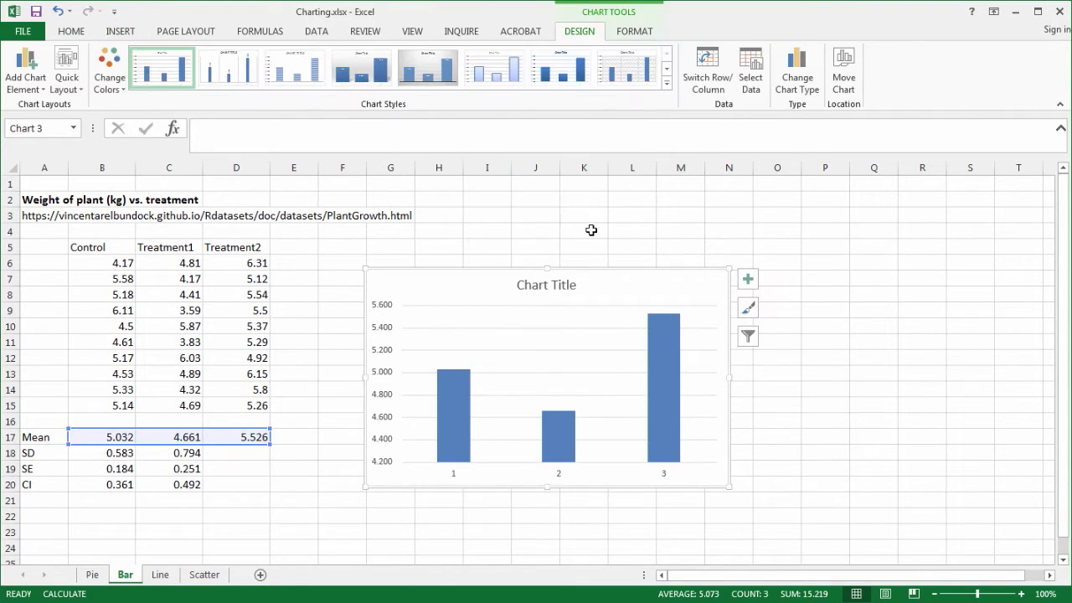
pyautogui.moveTo(628, 262); pyautogui.dragTo(698, 184)
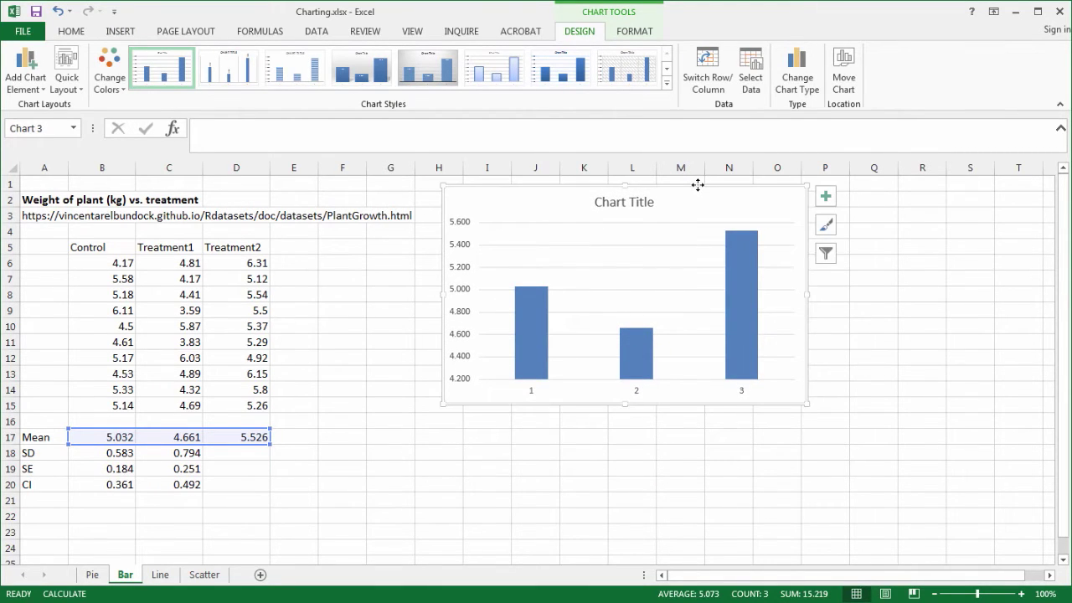
# - Use the header cells B5:D5 as the chart's horizontal axis labels, then shift the chart left
pyautogui.rightClick(686, 237)
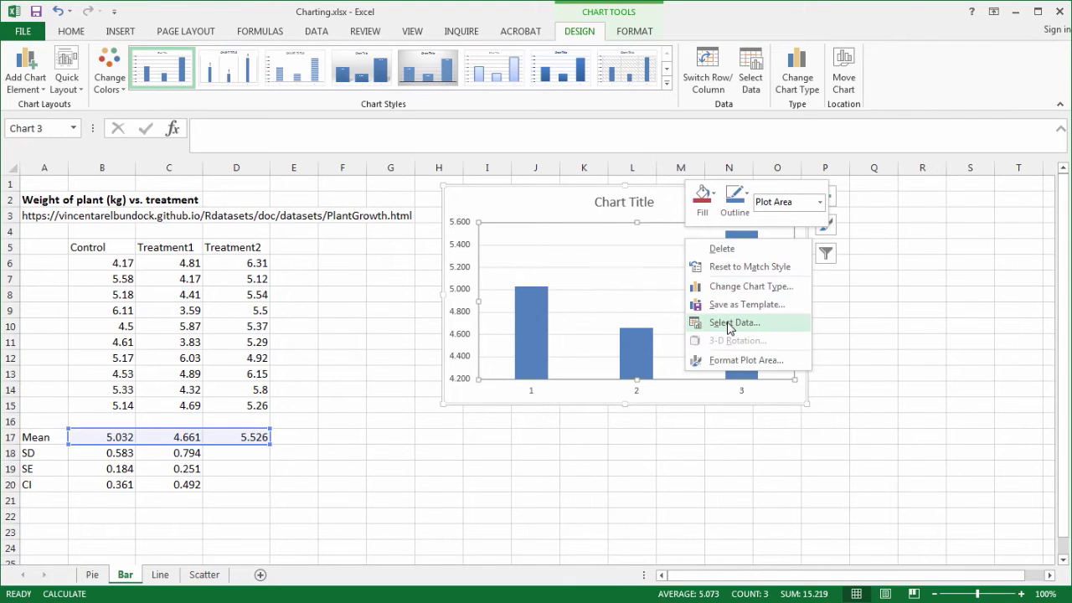
pyautogui.click(827, 256)
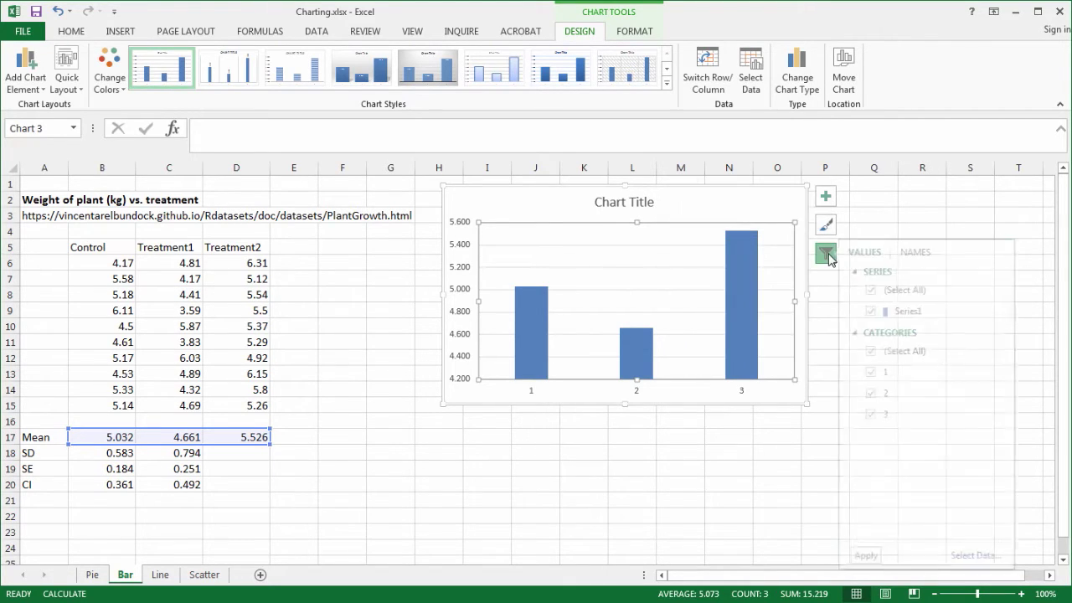
pyautogui.click(969, 555)
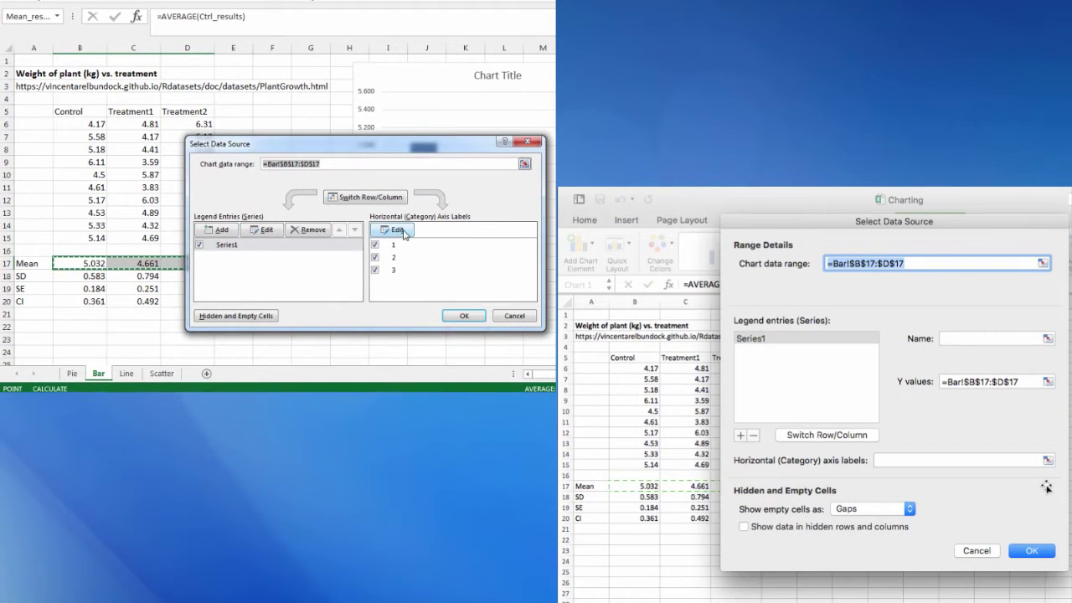
pyautogui.click(404, 232)
pyautogui.click(1048, 461)
pyautogui.click(389, 238)
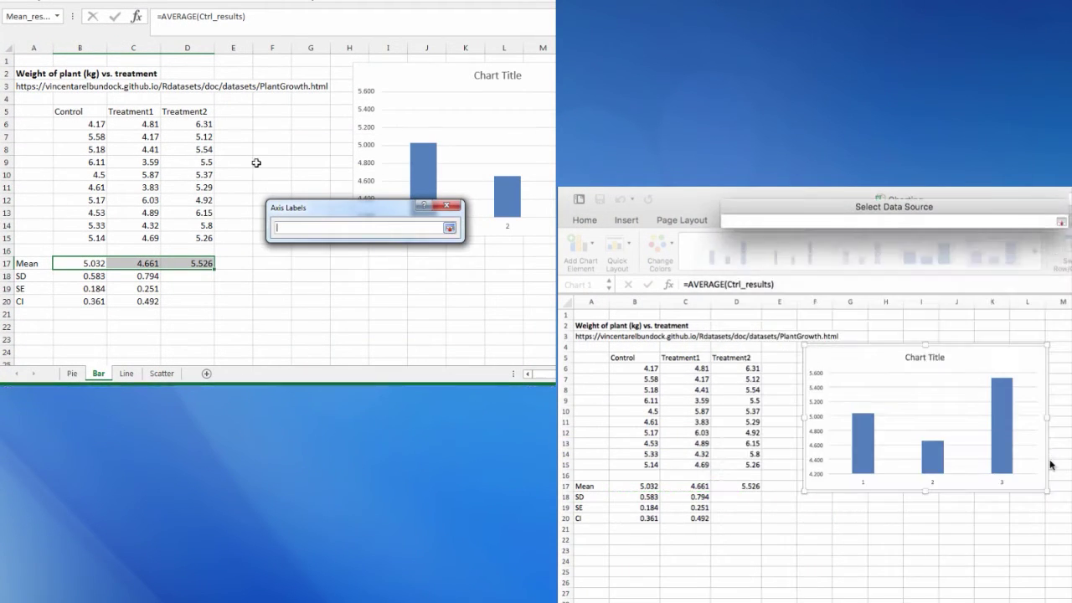
pyautogui.moveTo(88, 112); pyautogui.dragTo(188, 111)
pyautogui.moveTo(634, 360); pyautogui.dragTo(734, 360)
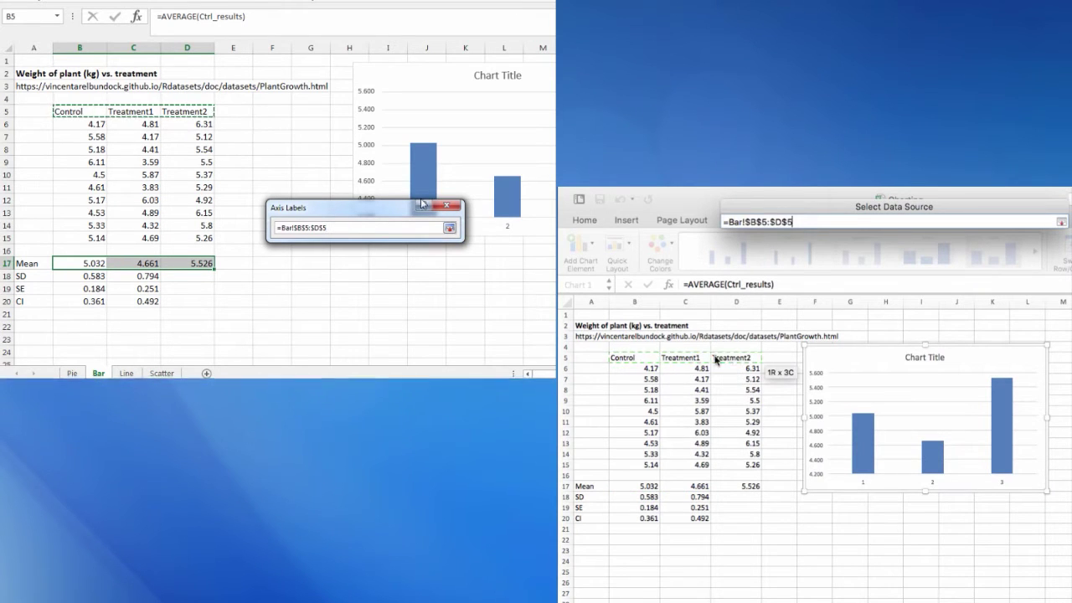
pyautogui.click(383, 252)
pyautogui.click(1061, 223)
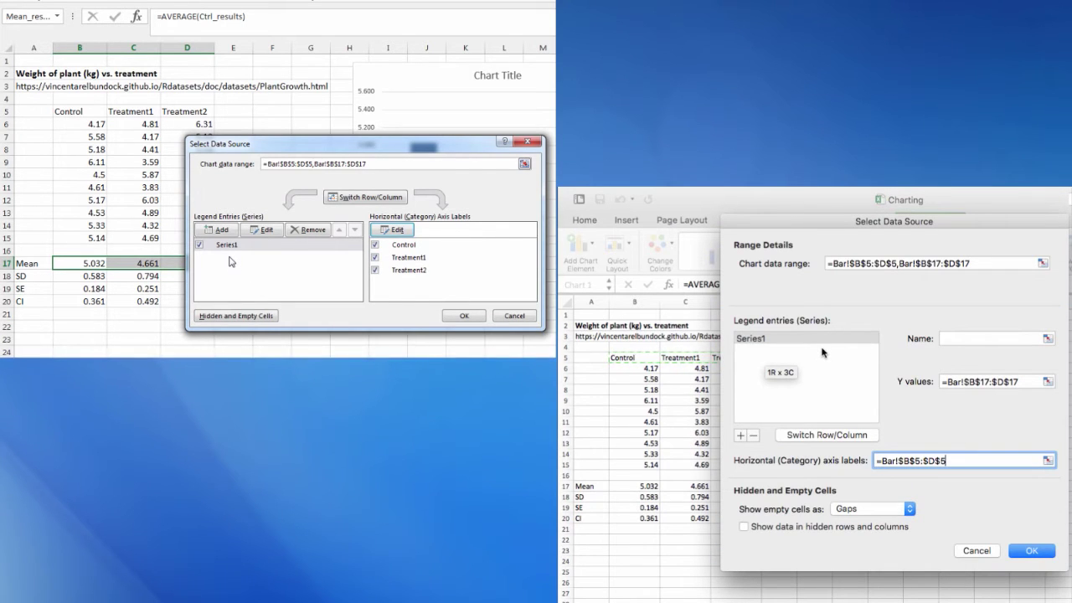
pyautogui.click(1032, 551)
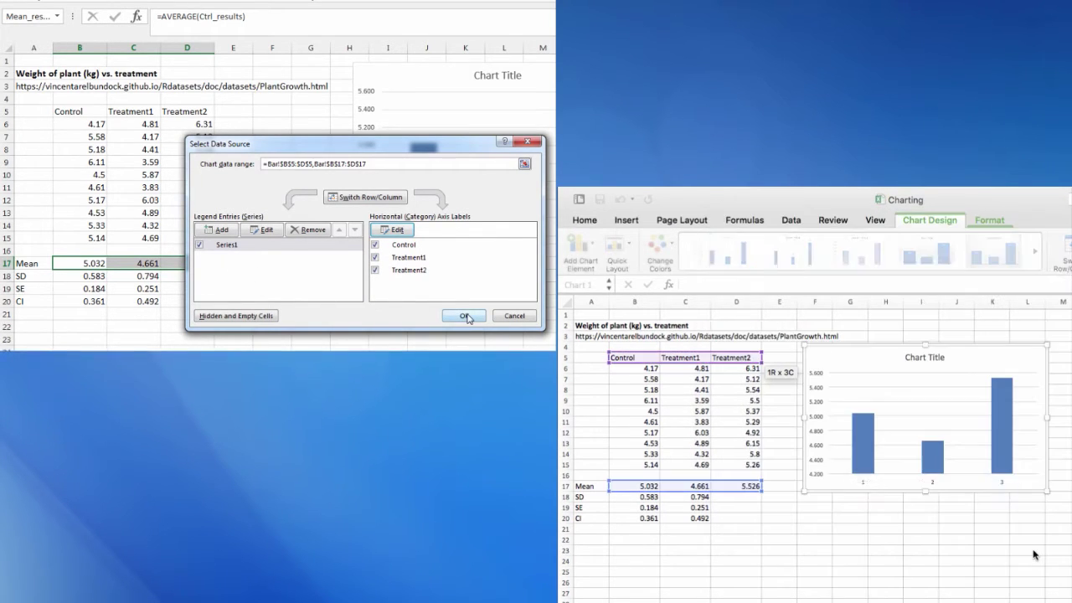
pyautogui.click(464, 315)
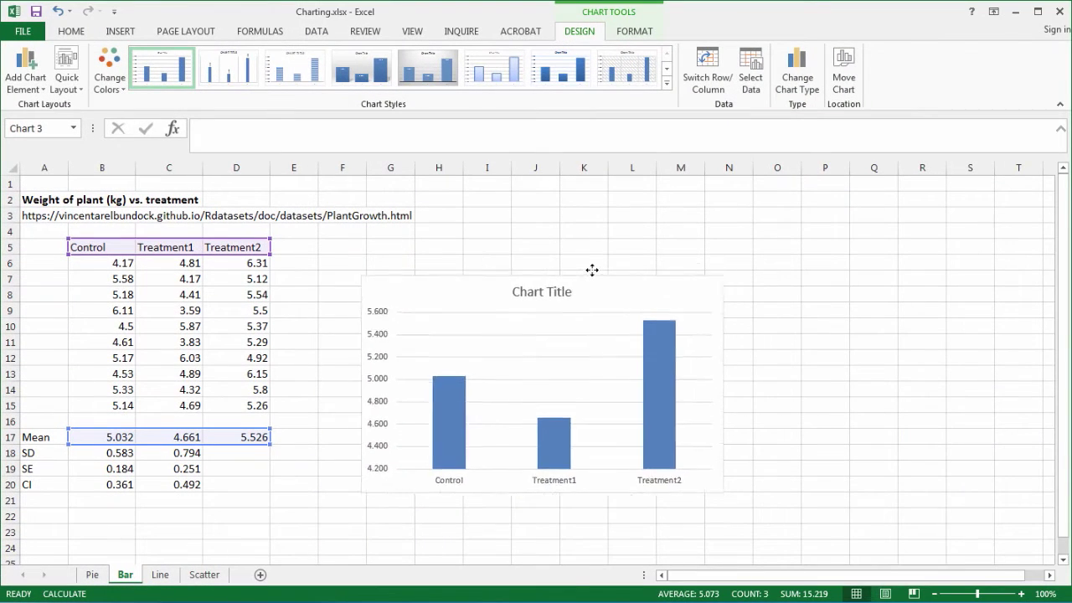
pyautogui.moveTo(667, 276); pyautogui.dragTo(576, 259)
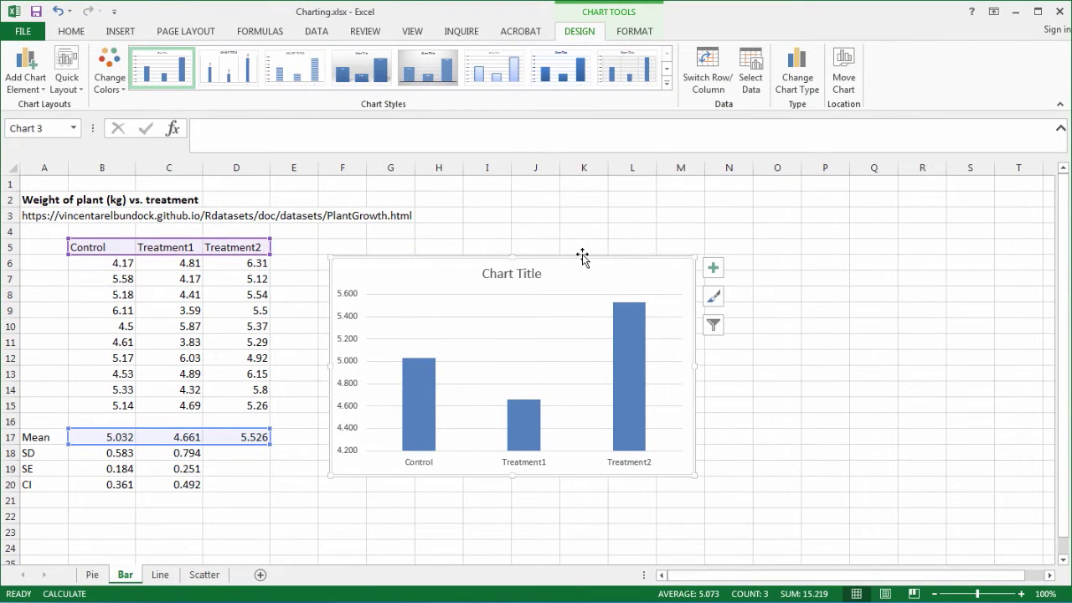
# - Browse the chart styles and layouts, then set the chart title to None
pyautogui.click(667, 83)
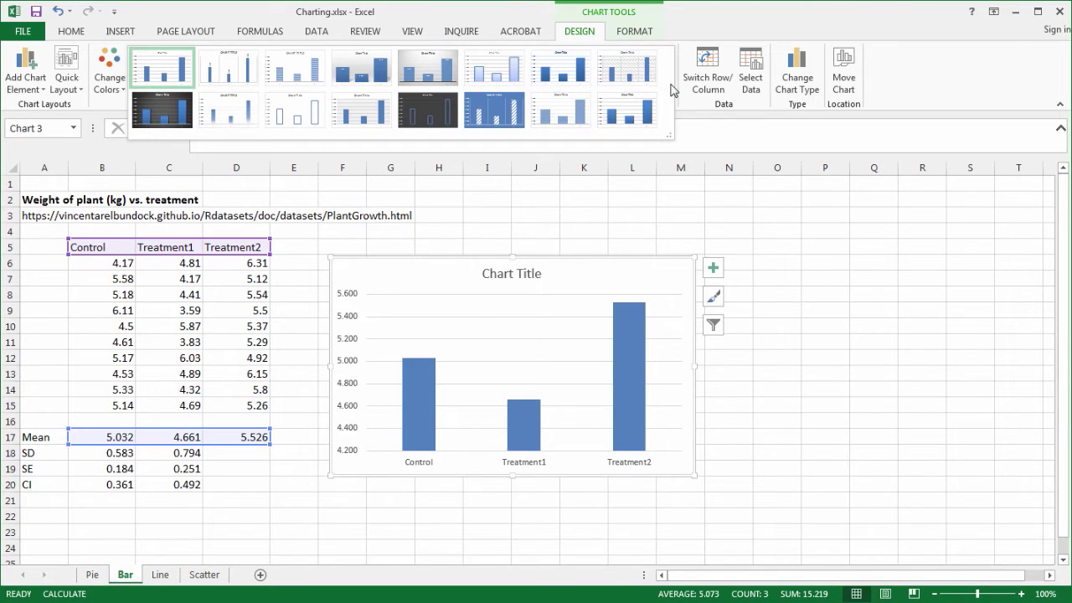
pyautogui.click(113, 89)
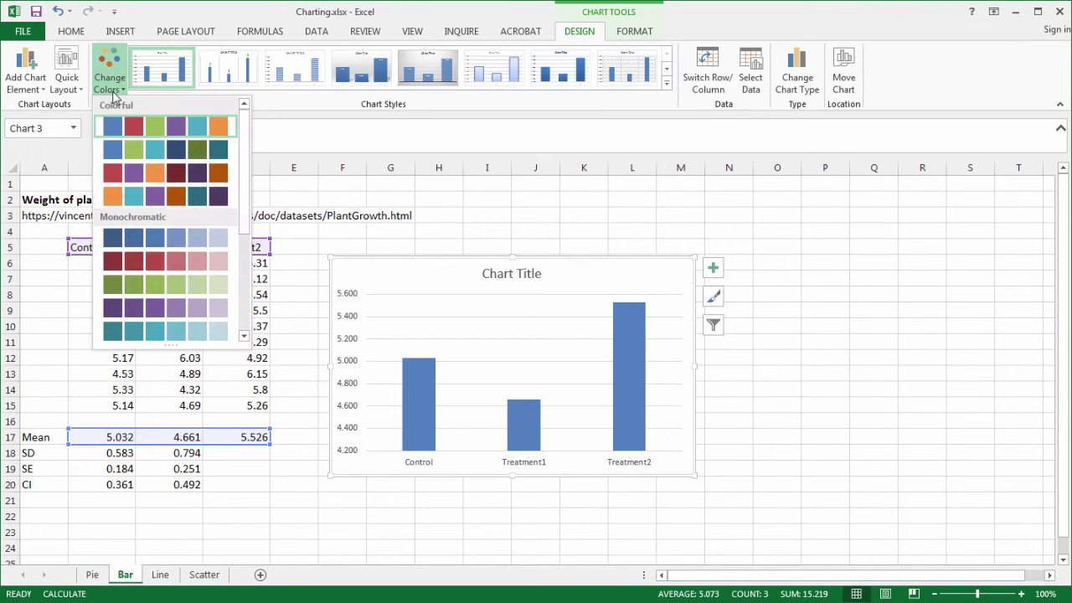
pyautogui.click(112, 90)
pyautogui.click(80, 92)
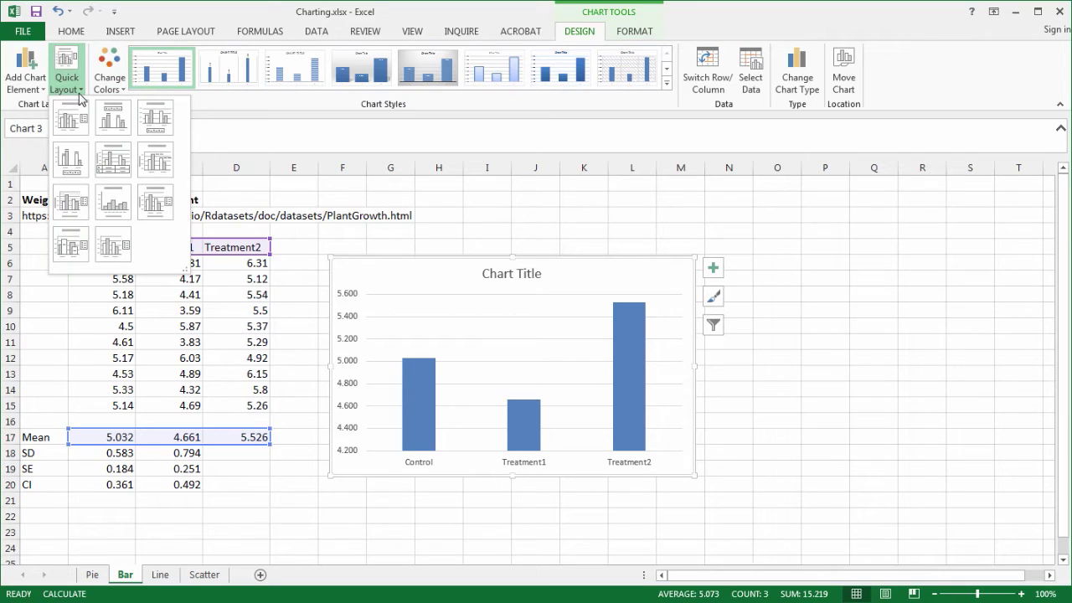
pyautogui.click(77, 90)
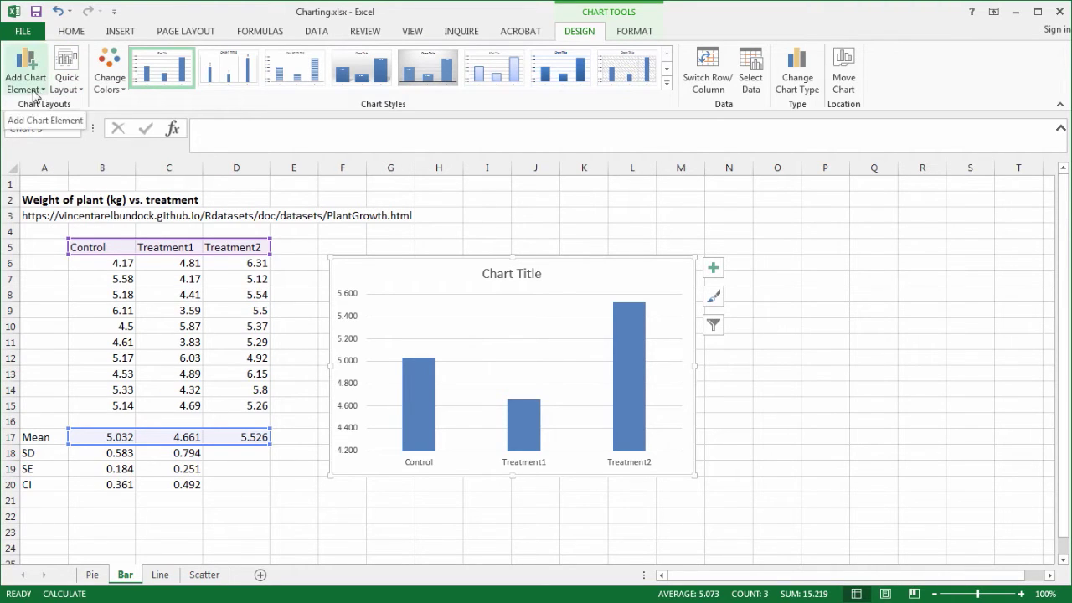
pyautogui.click(33, 92)
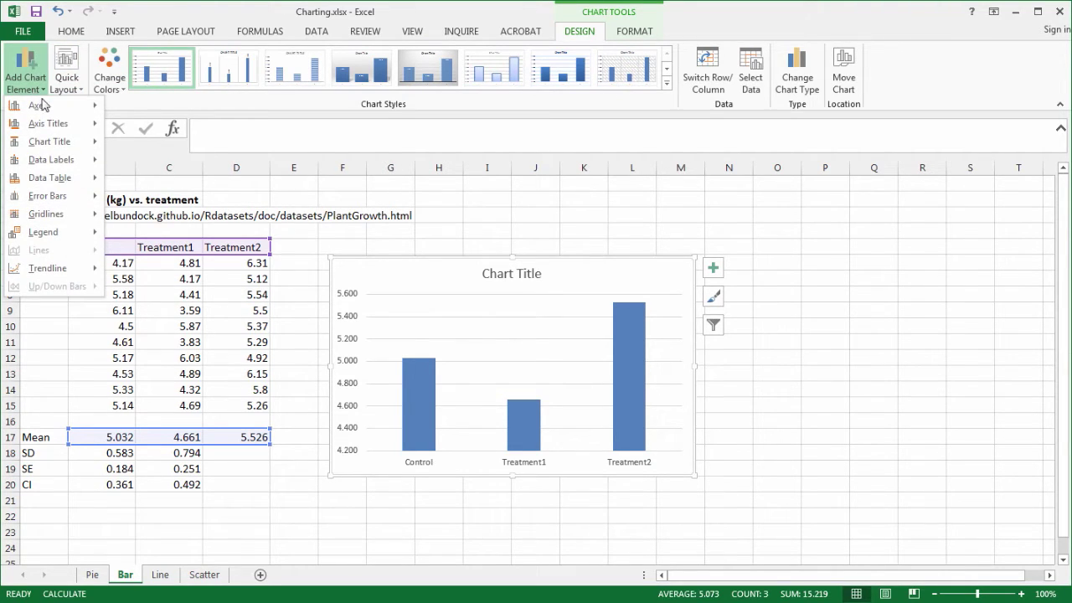
pyautogui.moveTo(50, 142)
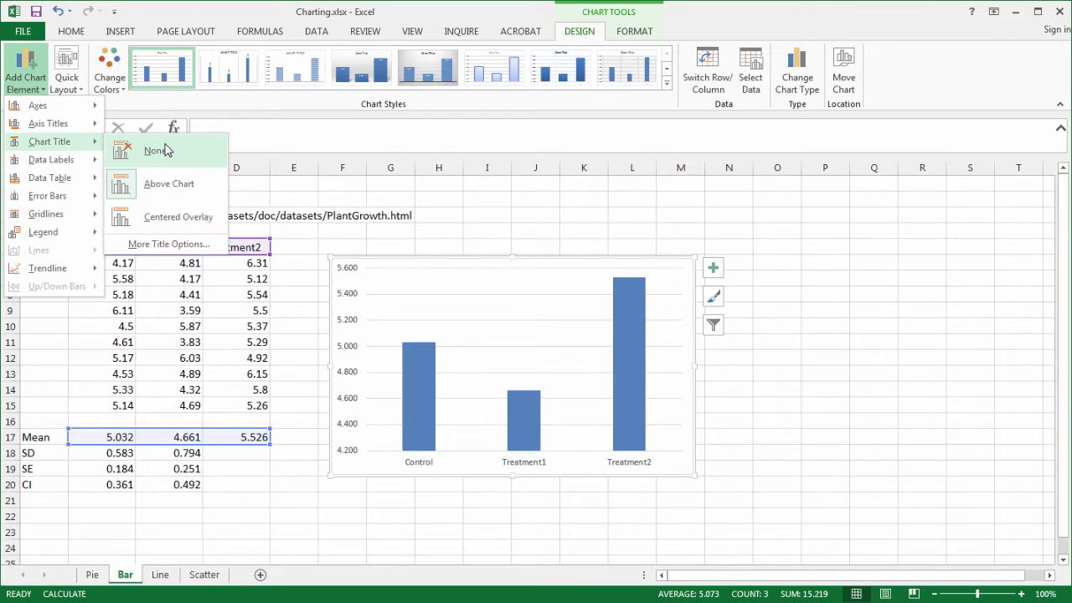
pyautogui.click(161, 151)
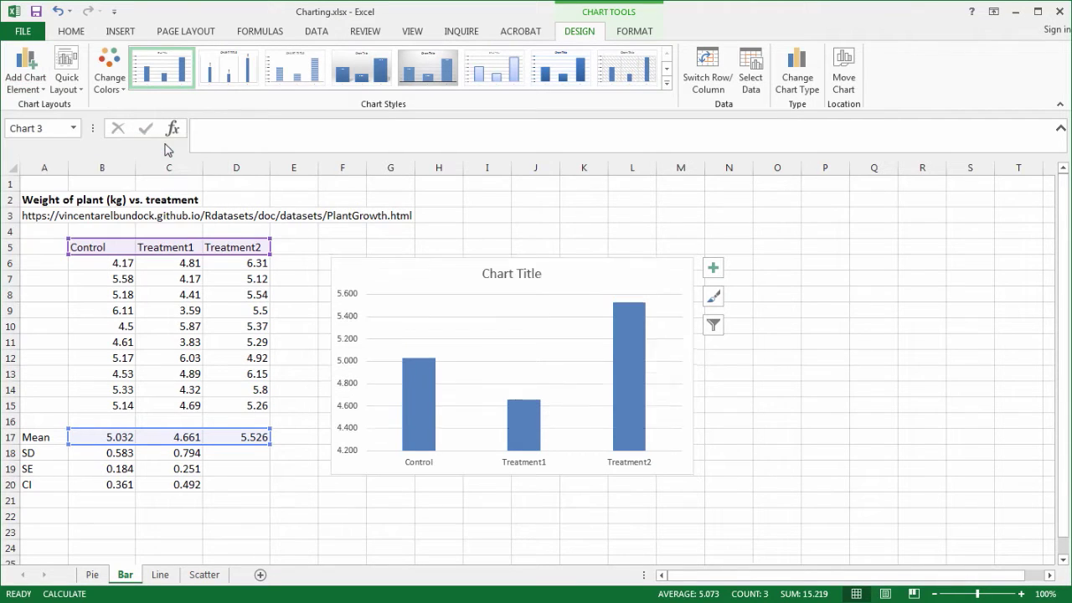
# - Bring up the Format Axis settings through Chart Elements > Axes > More Options
pyautogui.click(714, 296)
pyautogui.click(802, 297)
pyautogui.click(755, 297)
pyautogui.click(713, 268)
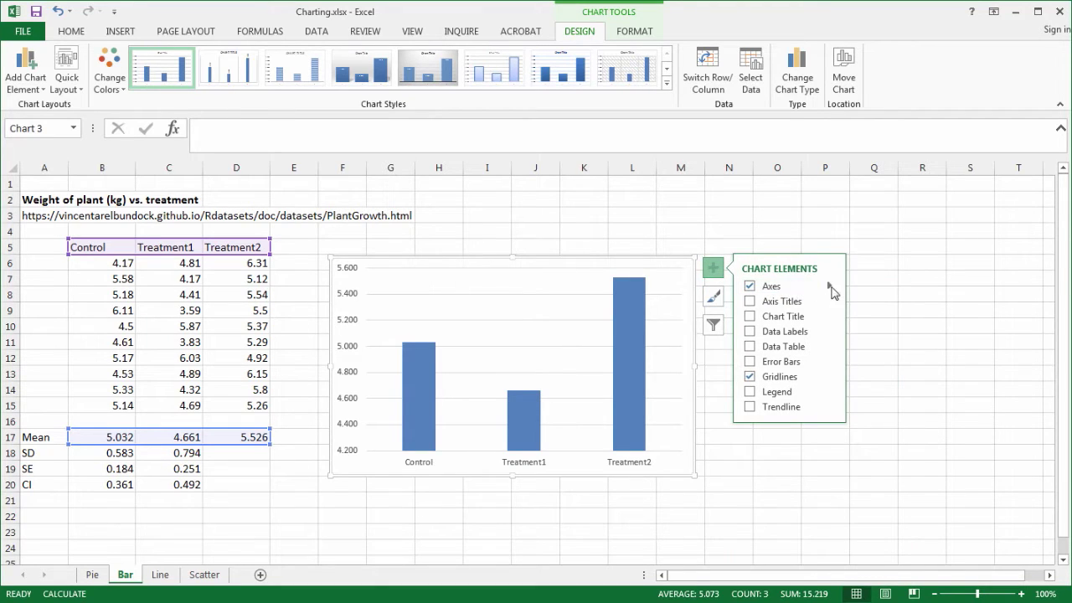
pyautogui.click(829, 286)
pyautogui.click(895, 320)
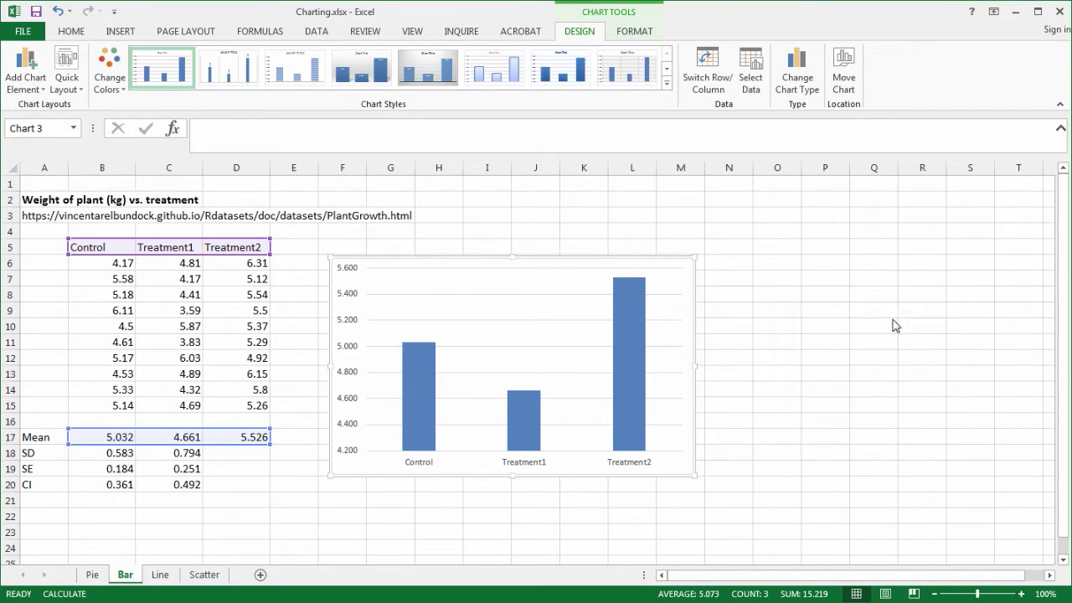
# - Set the value axis bounds to 4–6 with major unit 0.5 and minor unit 0.25
pyautogui.click(350, 356)
pyautogui.click(887, 236)
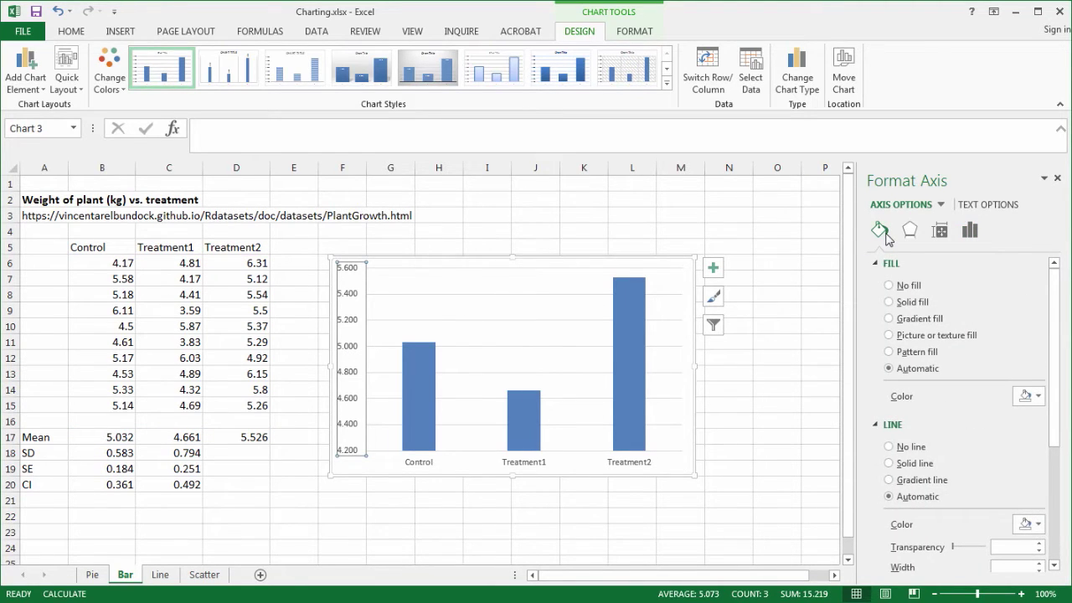
pyautogui.click(910, 232)
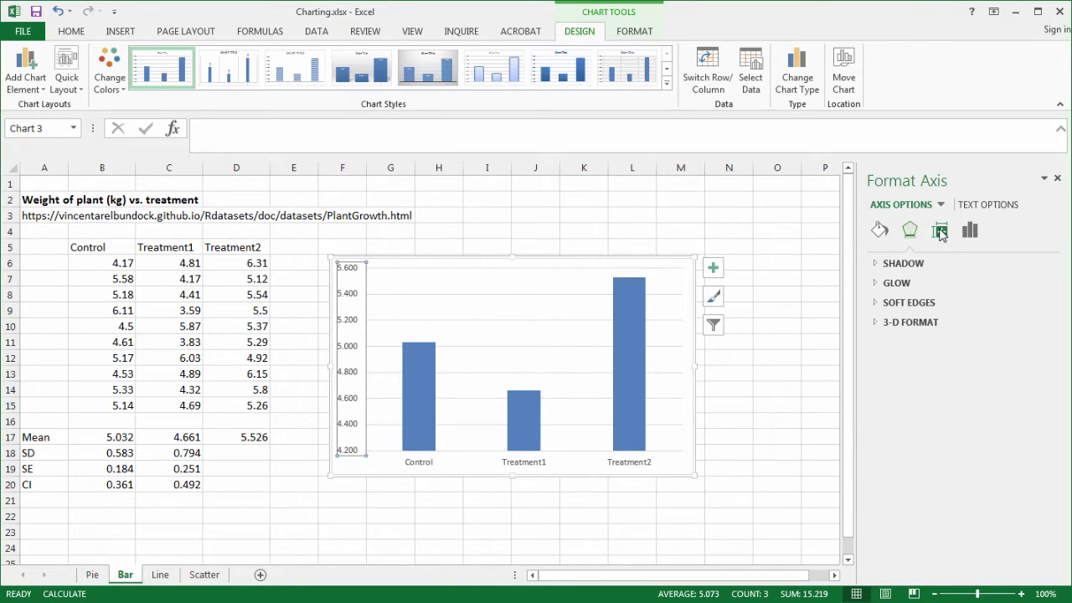
pyautogui.click(942, 234)
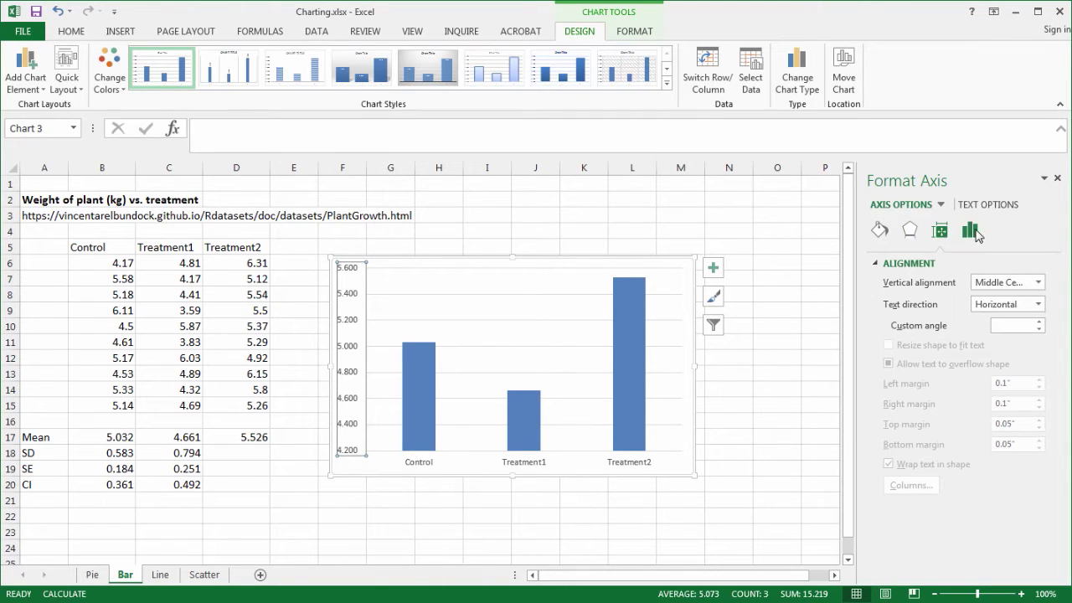
pyautogui.click(972, 232)
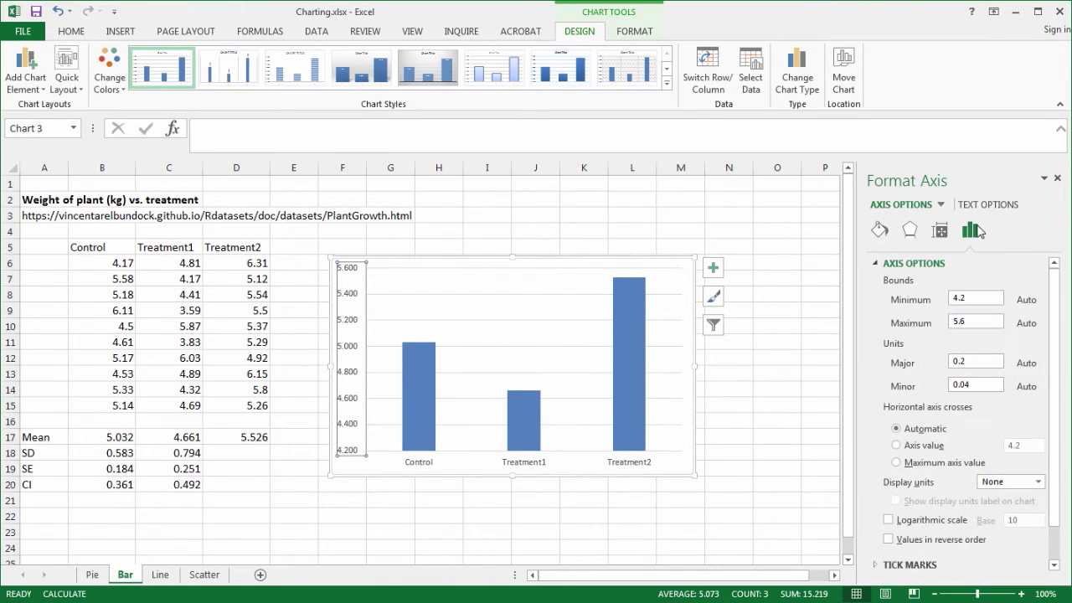
pyautogui.doubleClick(964, 298)
pyautogui.write('4')
pyautogui.press('Tab')
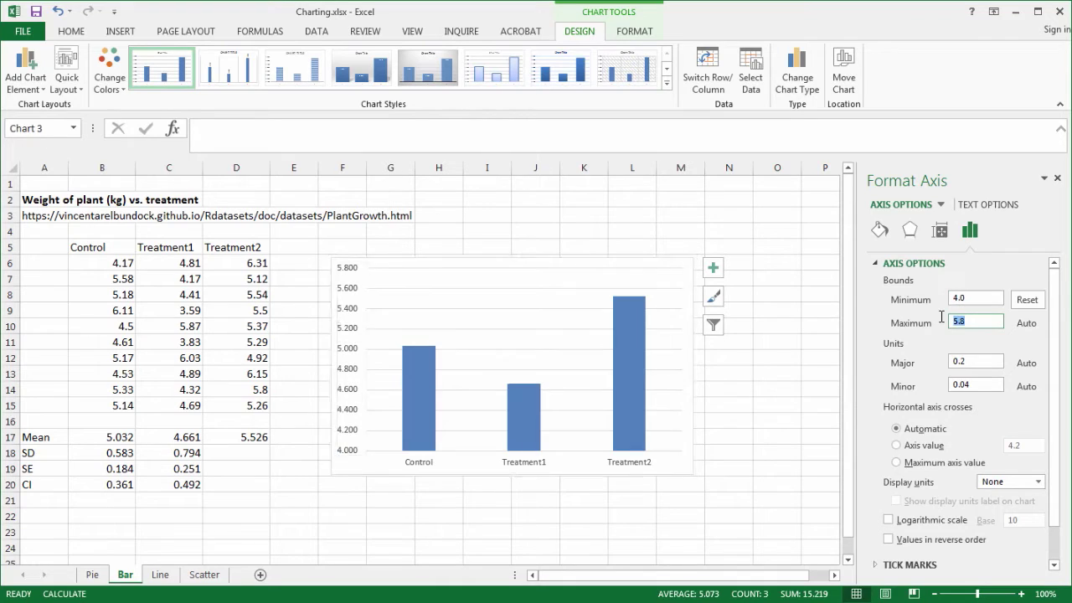
pyautogui.press('Tab')
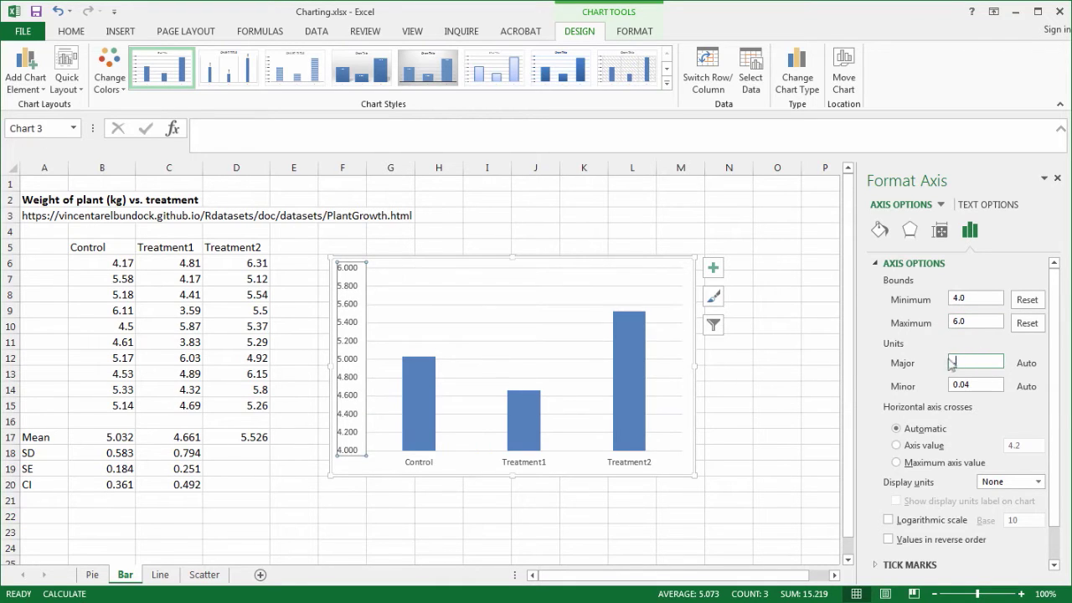
pyautogui.write('0.5')
pyautogui.press('Tab')
pyautogui.write('0.25')
pyautogui.press('Return')
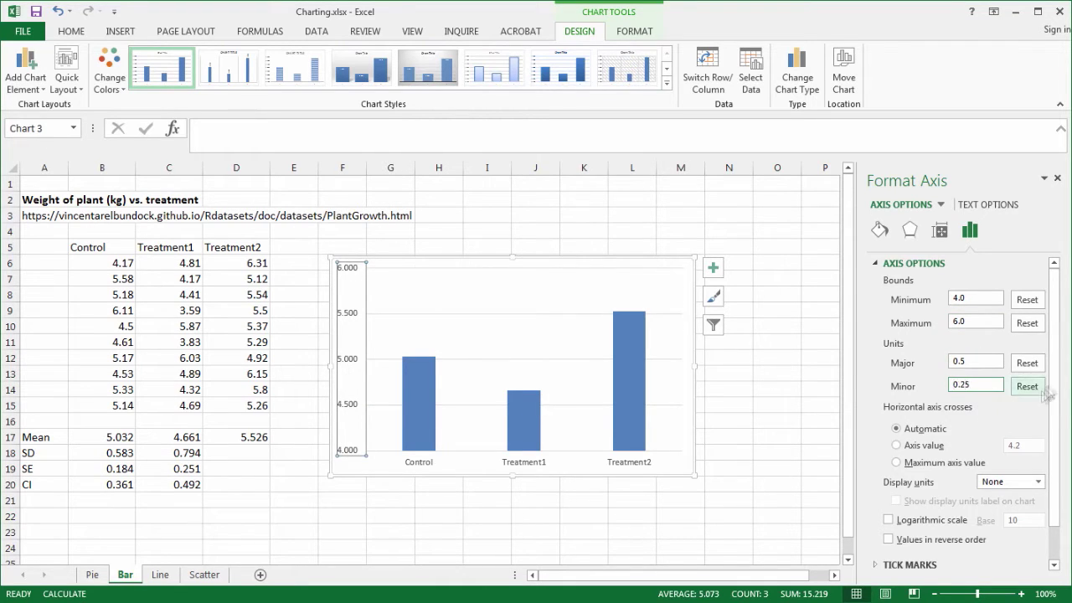
# - Make major and minor tick marks Outside and format axis numbers with 1 decimal place
pyautogui.scroll(-2, 922, 507)
pyautogui.click(909, 525)
pyautogui.click(1038, 499)
pyautogui.click(1029, 544)
pyautogui.click(1038, 519)
pyautogui.click(1035, 560)
pyautogui.click(903, 564)
pyautogui.write('1')
# - Add axis titles reading Weight (kg) on the vertical axis and Condition on the horizontal
pyautogui.click(26, 67)
pyautogui.click(147, 132)
pyautogui.click(25, 67)
pyautogui.click(151, 167)
pyautogui.tripleClick(351, 357)
pyautogui.press('BackSpace')
pyautogui.write('Weight (kg)')
pyautogui.tripleClick(531, 456)
pyautogui.write('Condition')
pyautogui.click(662, 463)
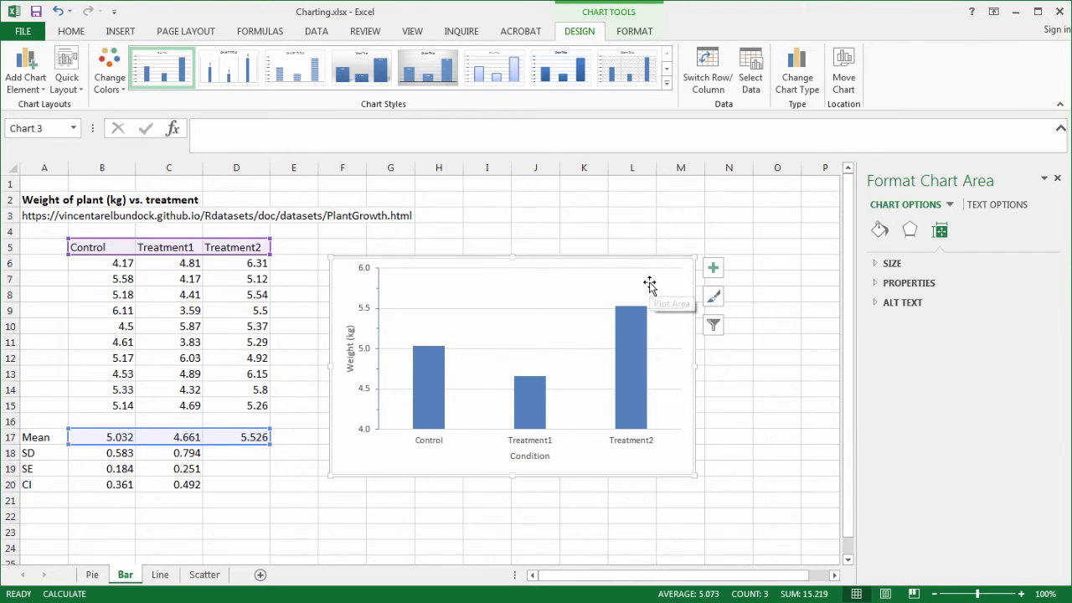
pyautogui.rightClick(652, 286)
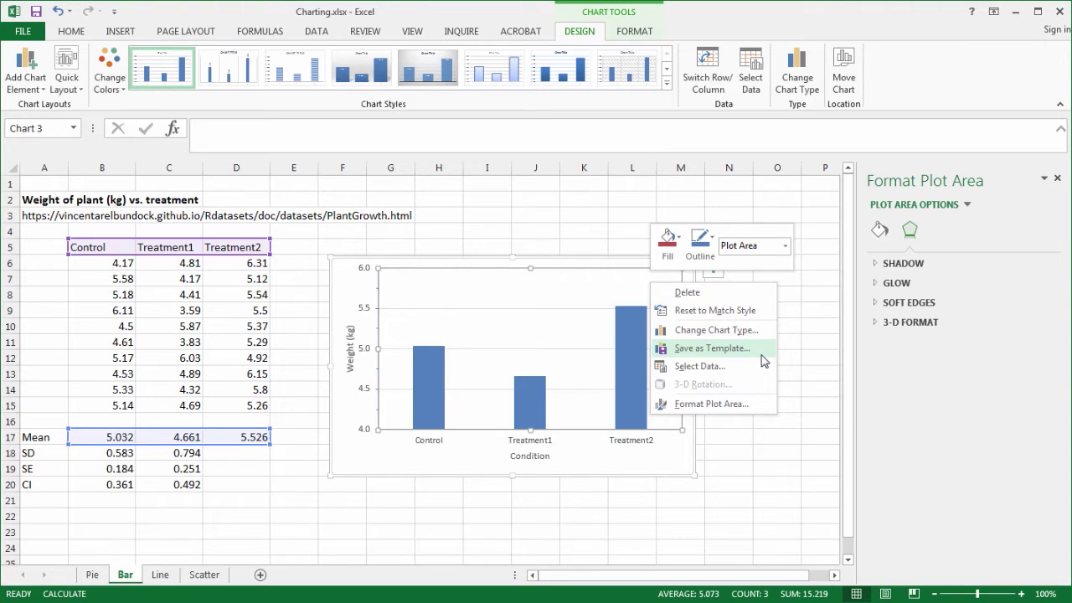
pyautogui.press('Escape')
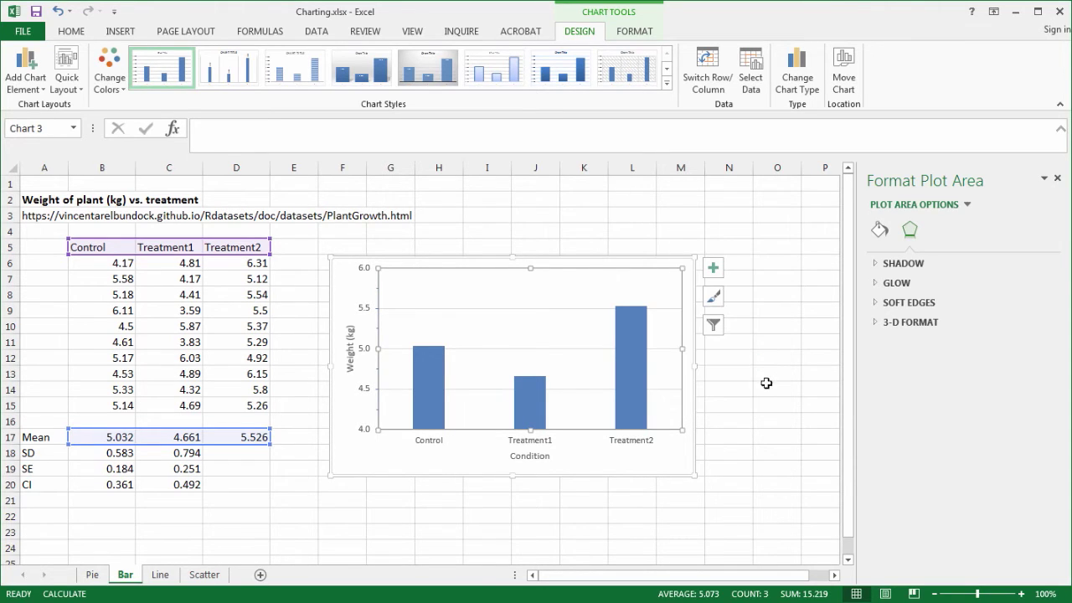
pyautogui.click(766, 388)
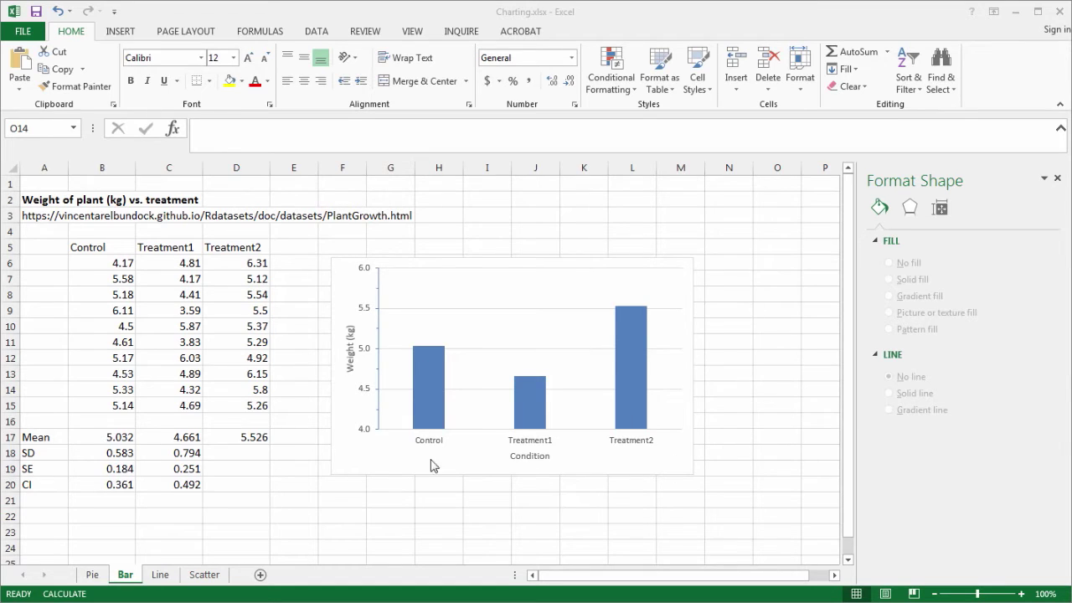
# - Enter =STDEV.S(T2_results) in D18 for Treatment2's standard deviation
pyautogui.click(241, 452)
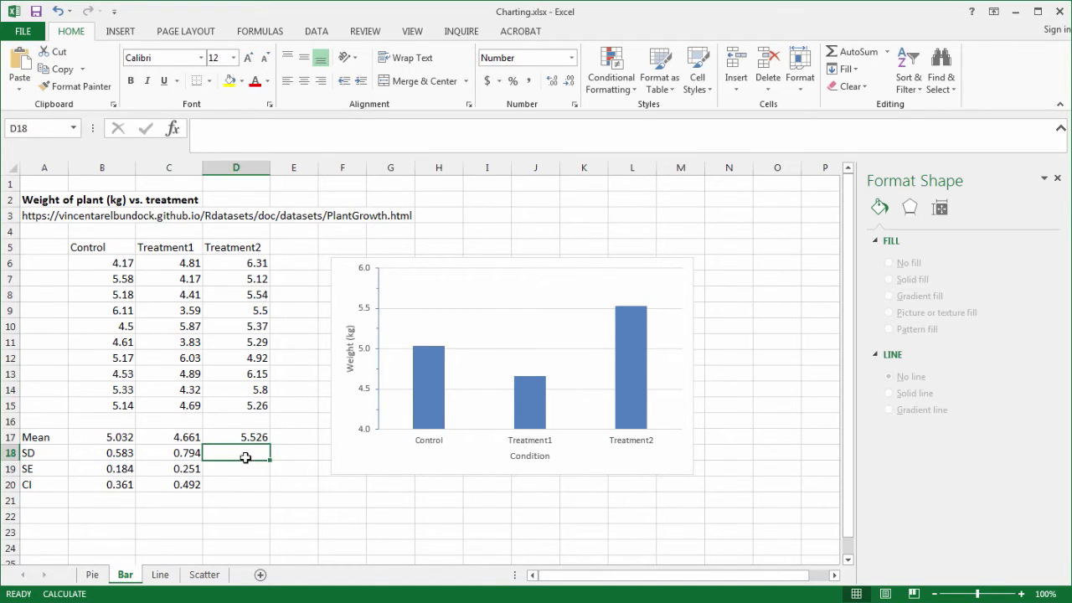
pyautogui.write('=stde')
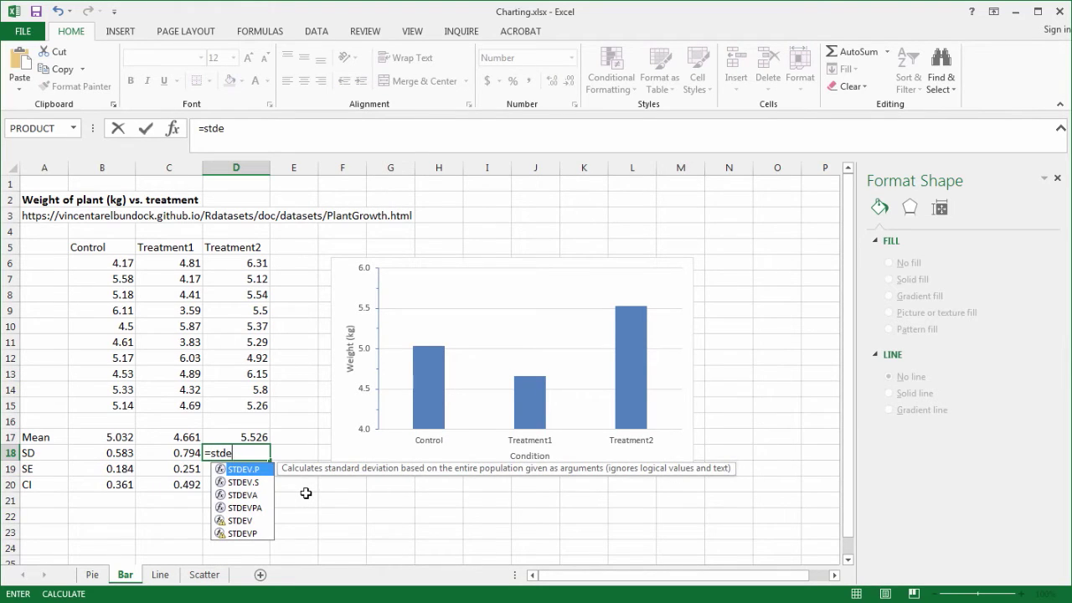
pyautogui.press('Down')
pyautogui.press('Tab')
pyautogui.write('t')
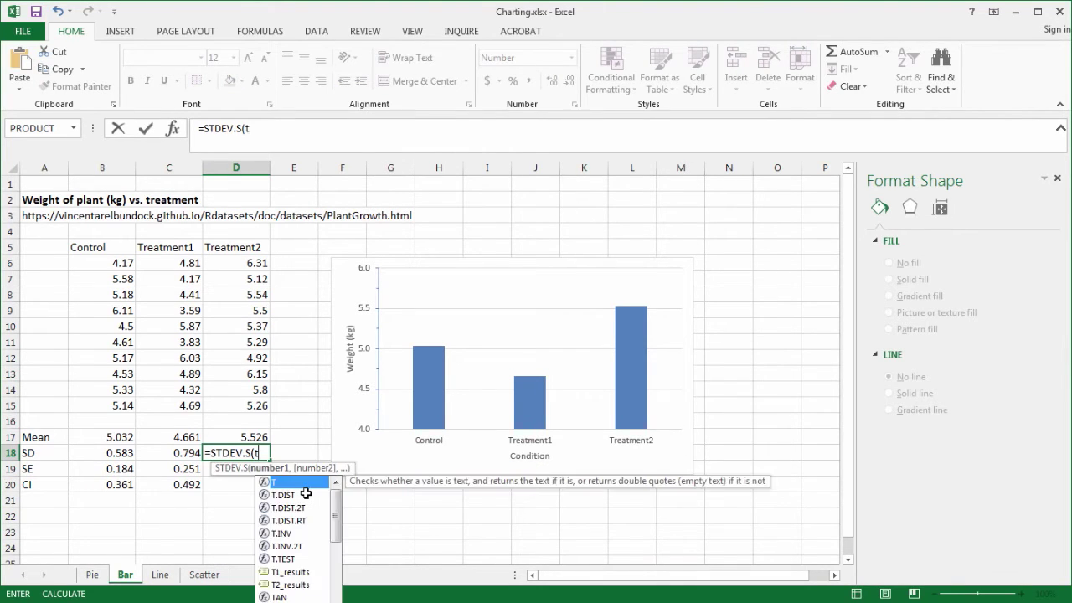
pyautogui.write('2')
pyautogui.press('Tab')
pyautogui.write(')')
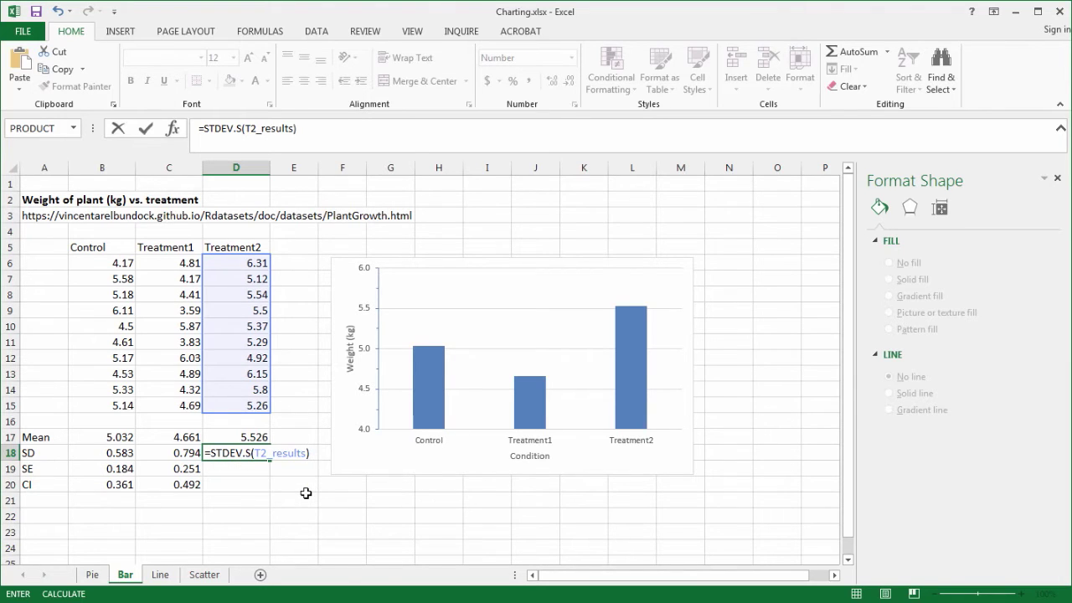
pyautogui.press('Return')
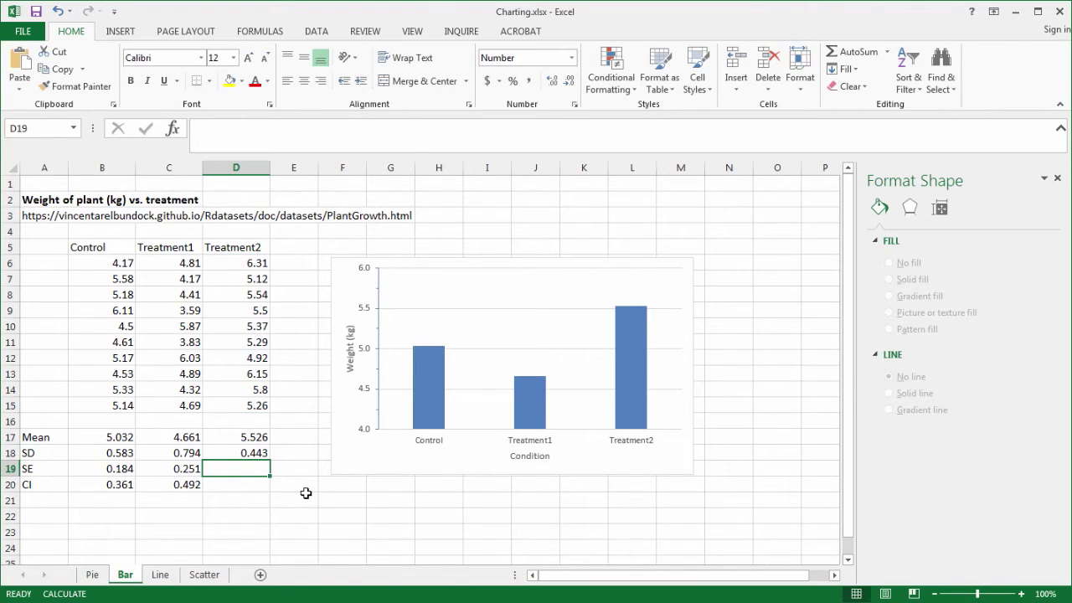
# - Add Treatment2's standard error (0.140) and CI (0.274) formulas from SD_results, SQRT, COUNT and SE_results
pyautogui.write('=sd')
pyautogui.press('Tab')
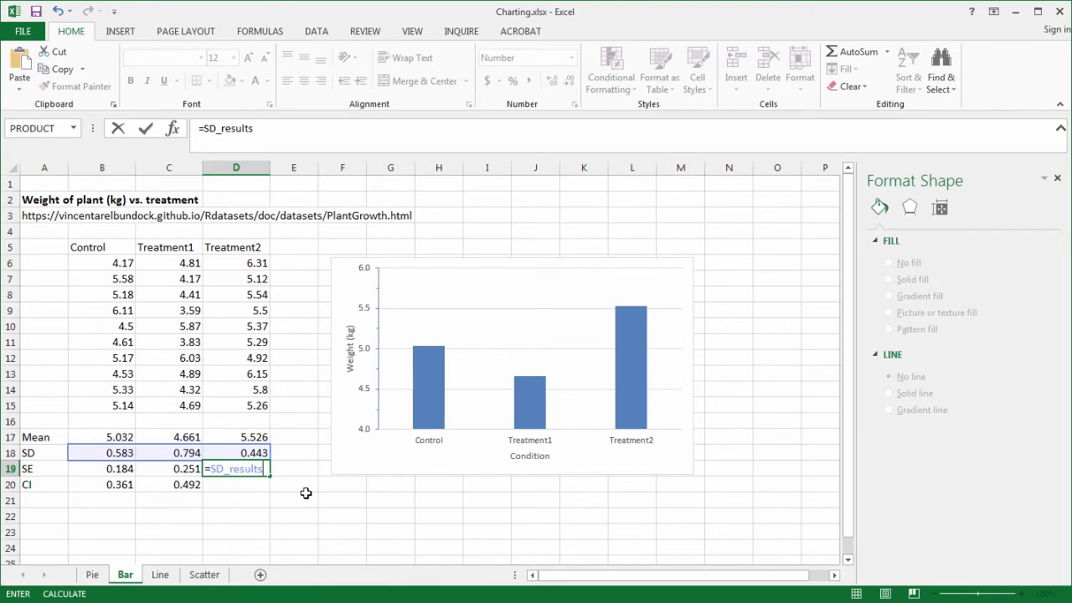
pyautogui.write('/sq')
pyautogui.press('Tab')
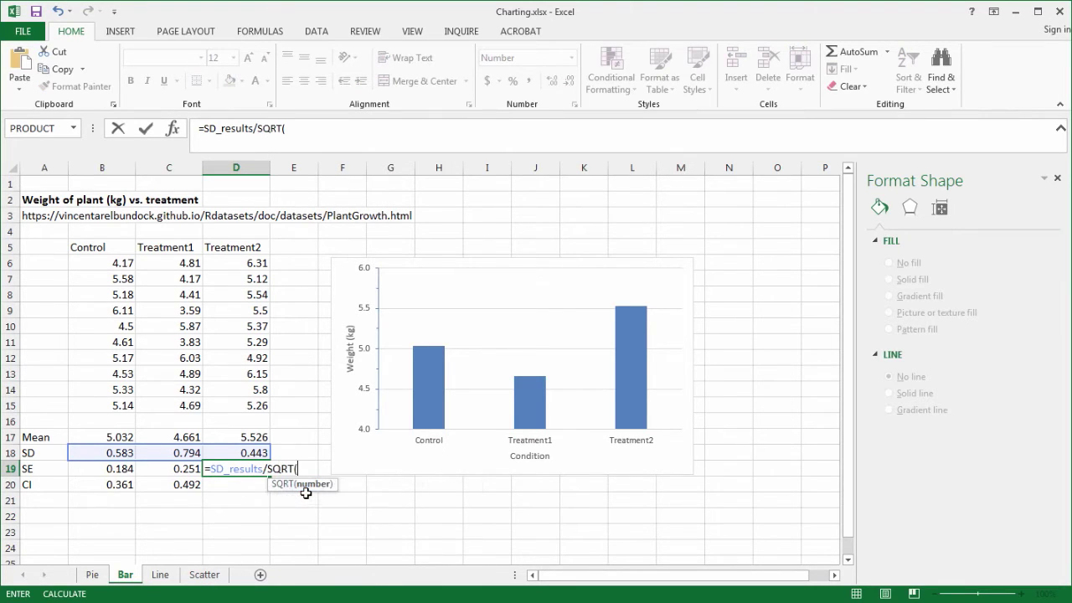
pyautogui.write('coun')
pyautogui.press('Tab')
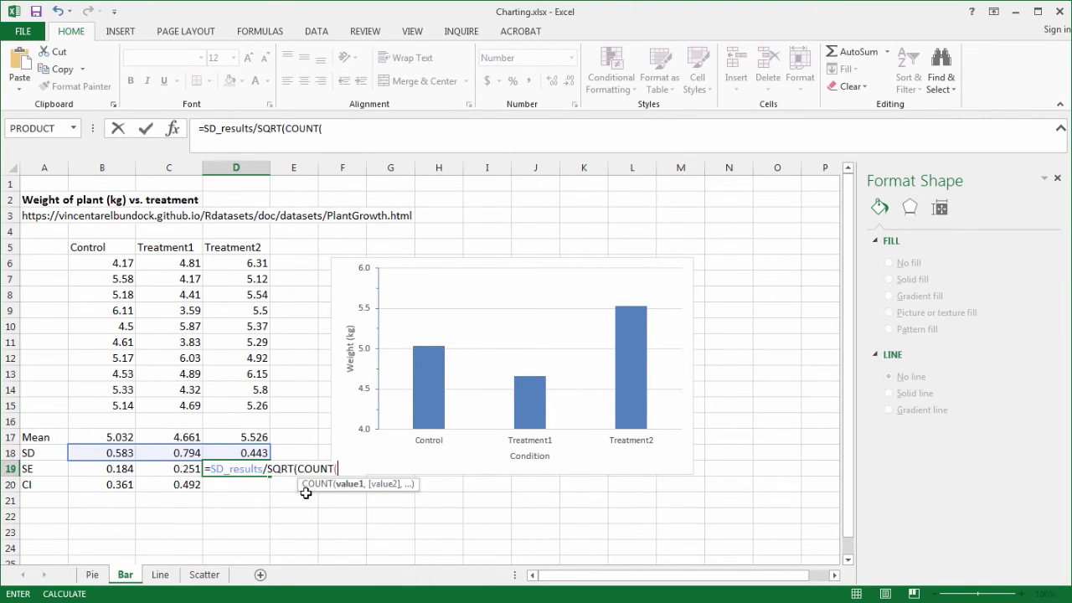
pyautogui.write('t2')
pyautogui.press('Tab')
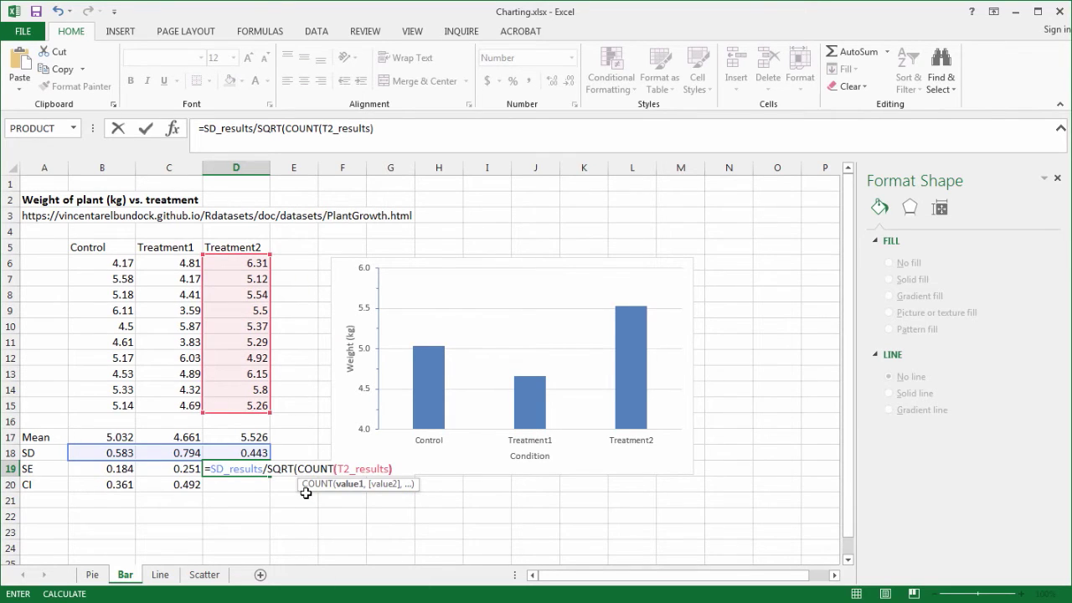
pyautogui.write('))')
pyautogui.press('Return')
pyautogui.write('=')
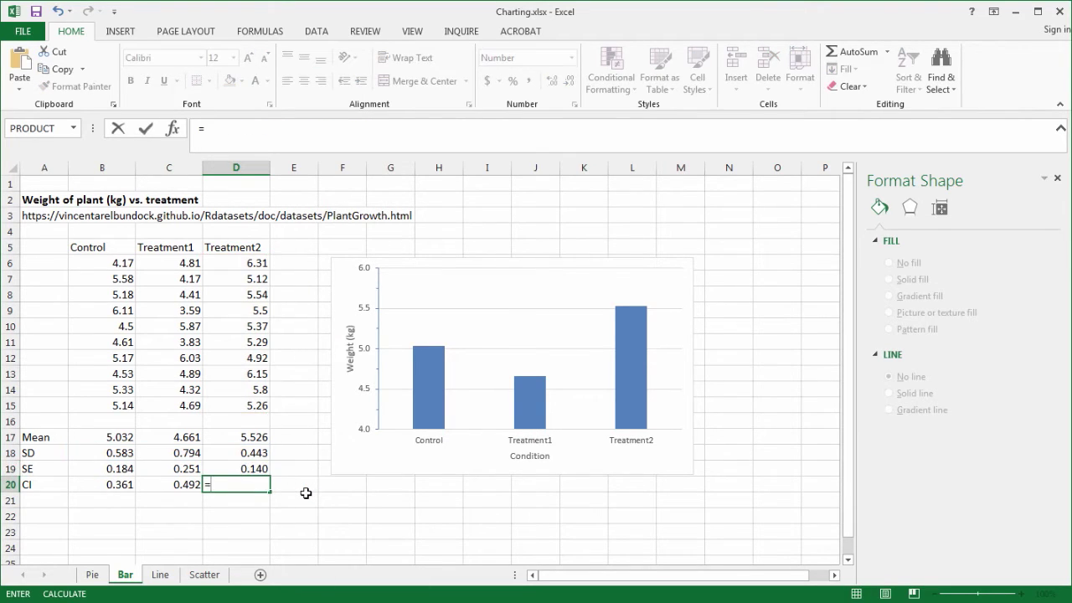
pyautogui.write('se')
pyautogui.press('Tab')
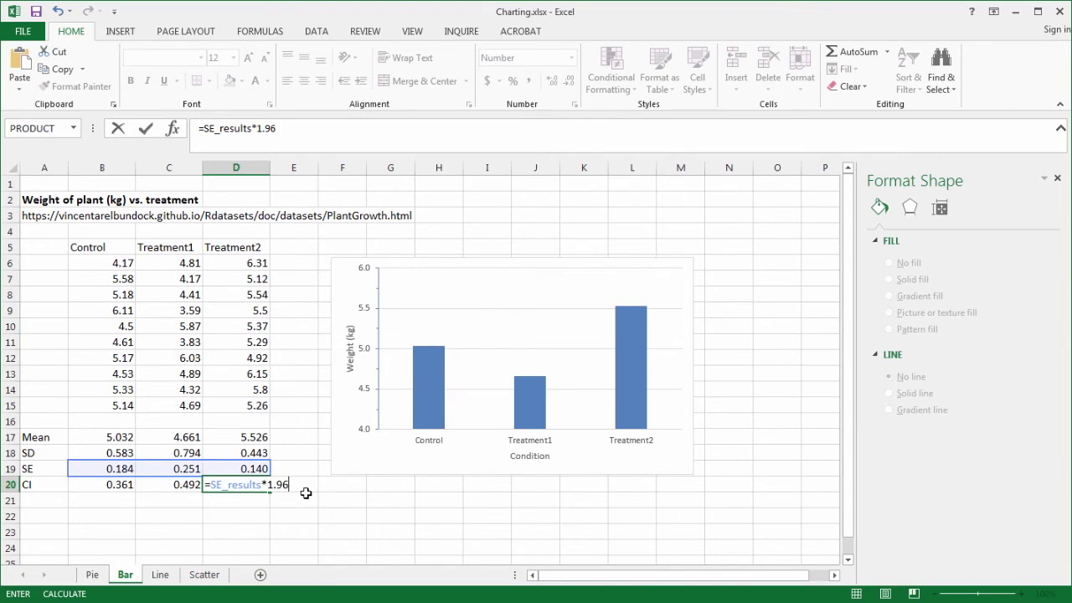
pyautogui.press('Return')
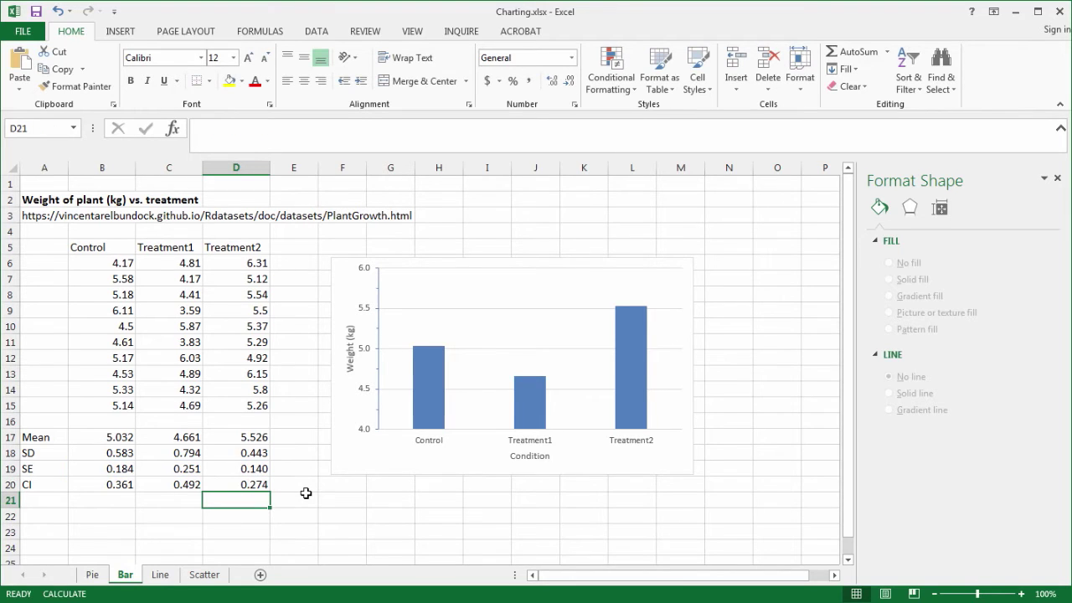
# - Add error bars to the plant-weight columns and set their error amount to Custom
pyautogui.click(630, 281)
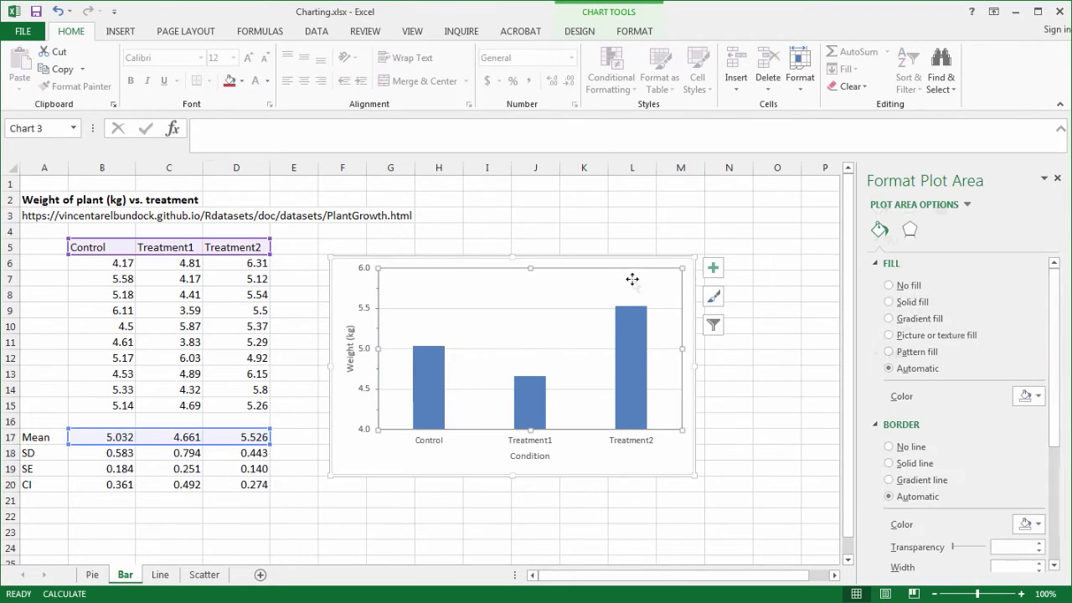
pyautogui.click(713, 268)
pyautogui.click(750, 361)
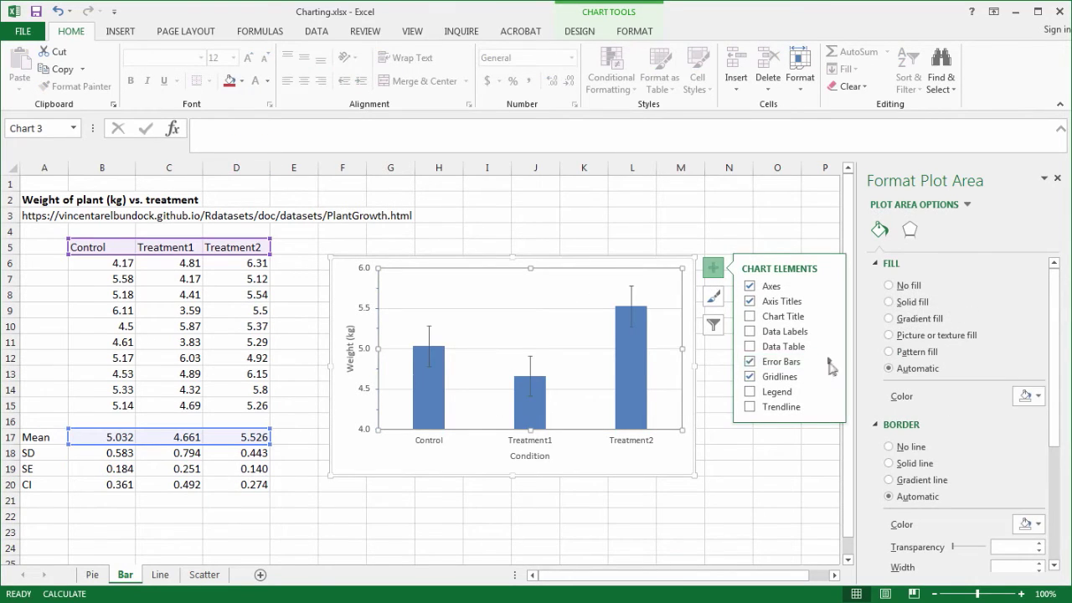
pyautogui.click(833, 361)
pyautogui.click(875, 421)
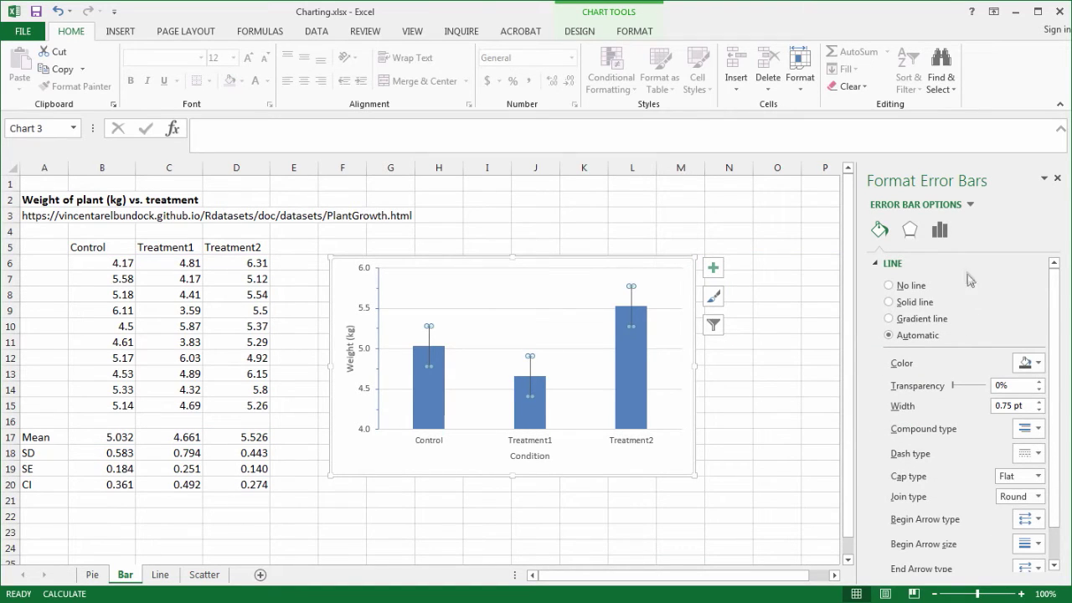
pyautogui.click(940, 230)
pyautogui.scroll(-1, 1054, 291)
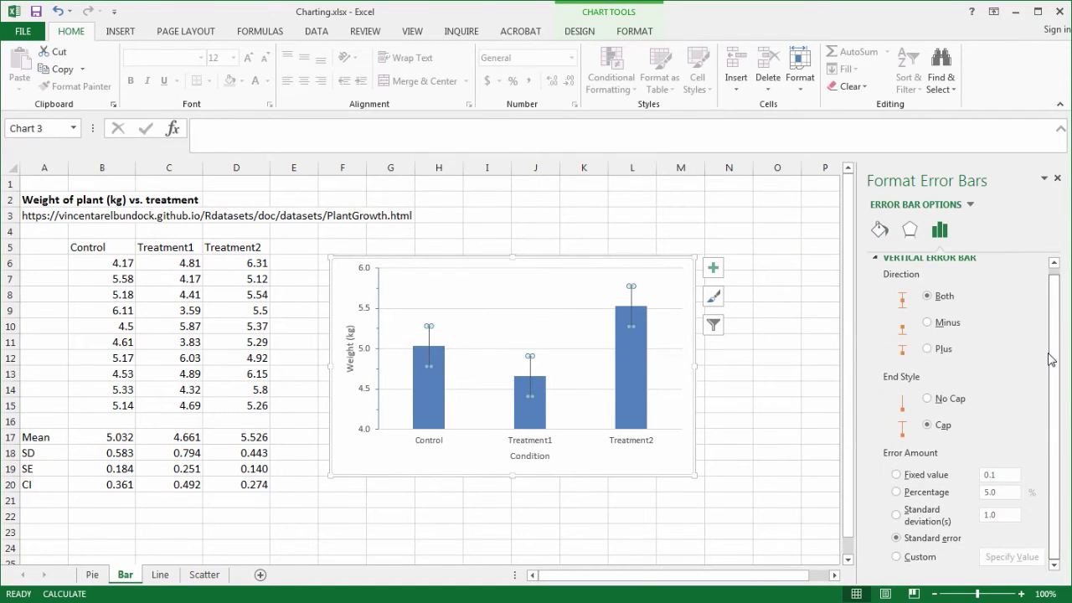
pyautogui.click(897, 557)
pyautogui.click(1009, 558)
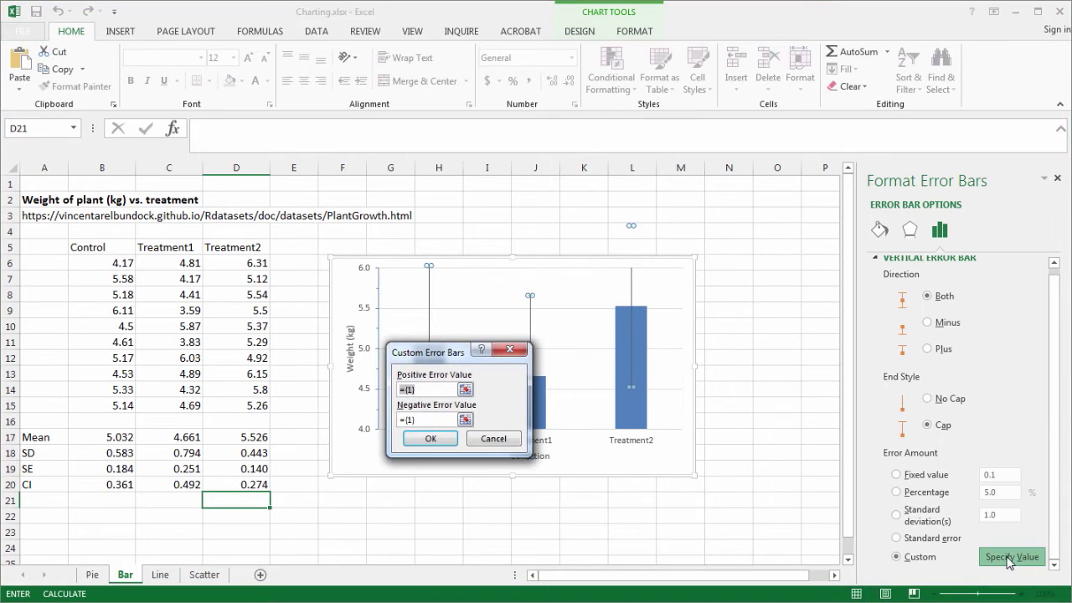
# - Use the CI cells B20:D20 for both positive and negative error values
pyautogui.click(466, 390)
pyautogui.moveTo(103, 486); pyautogui.dragTo(243, 486)
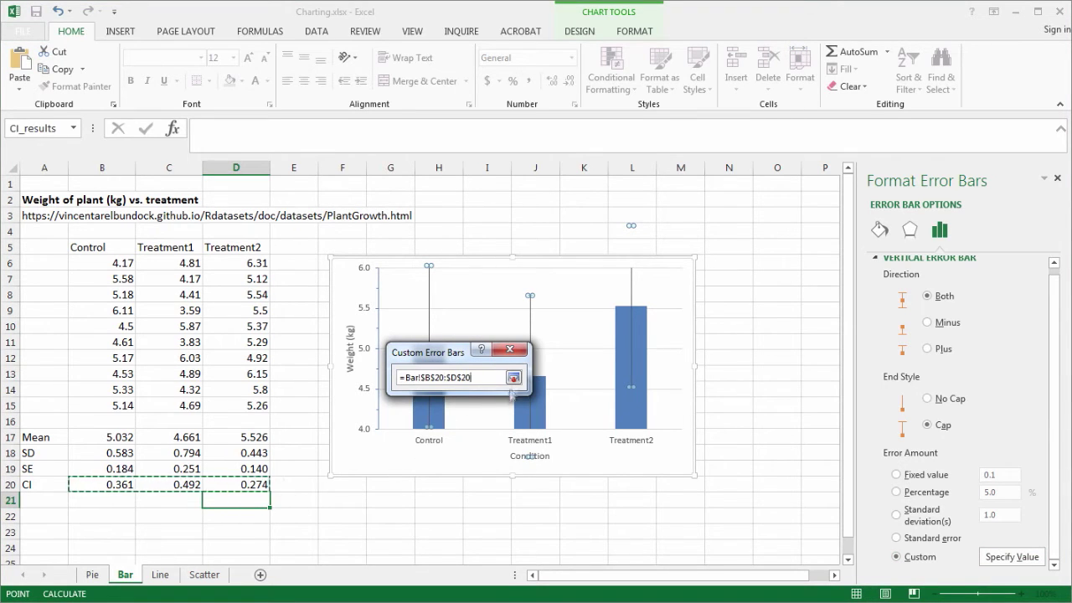
pyautogui.click(515, 376)
pyautogui.click(465, 419)
pyautogui.moveTo(109, 486); pyautogui.dragTo(247, 490)
pyautogui.click(514, 376)
pyautogui.click(430, 438)
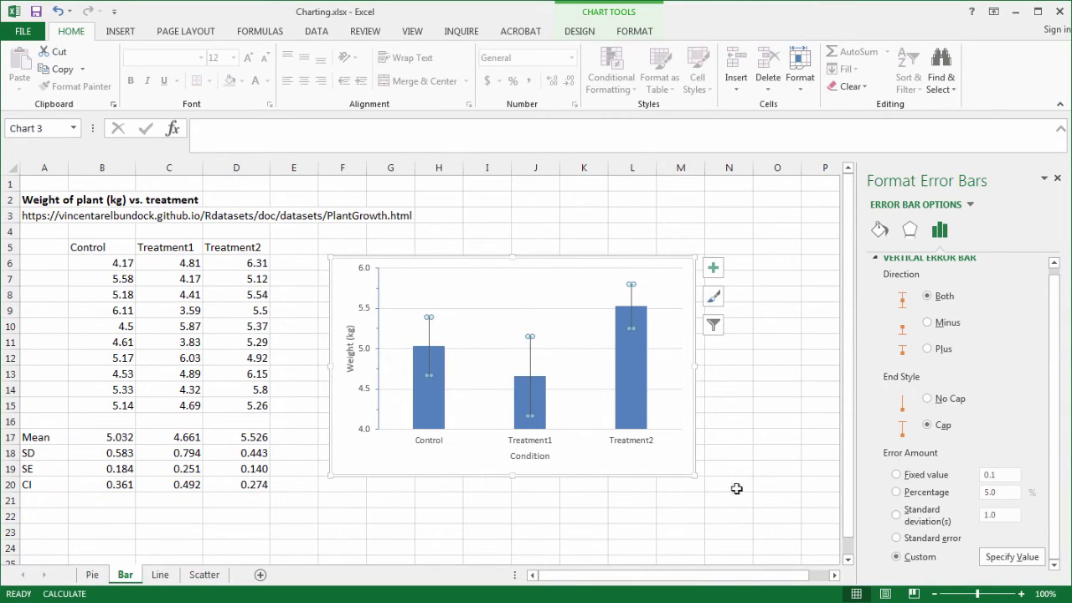
pyautogui.click(675, 465)
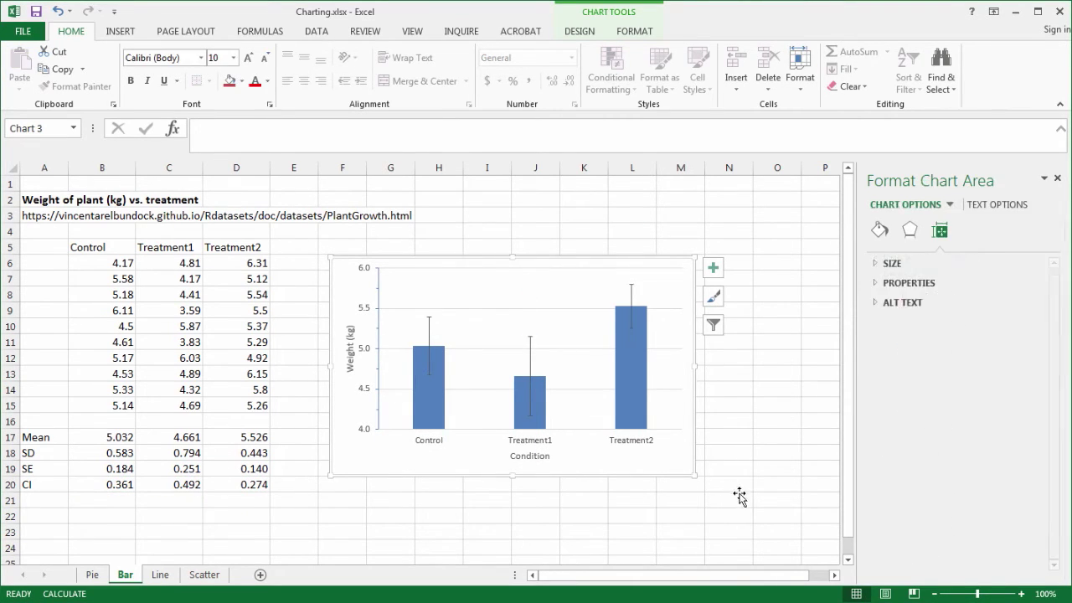
# - Move the plant-weight chart onto a new sheet named Chart1
pyautogui.rightClick(344, 268)
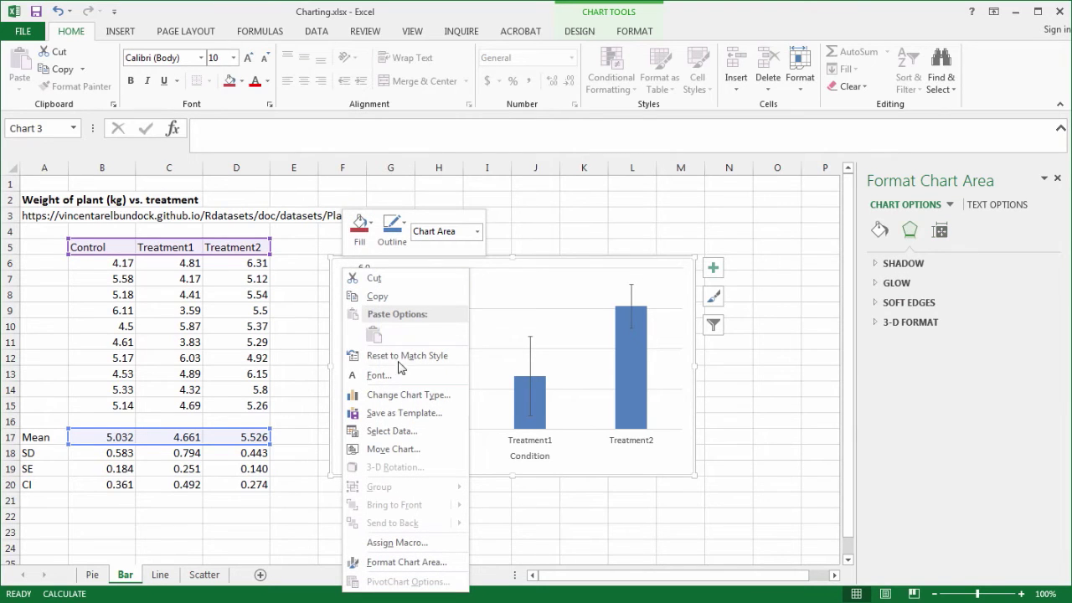
pyautogui.click(435, 450)
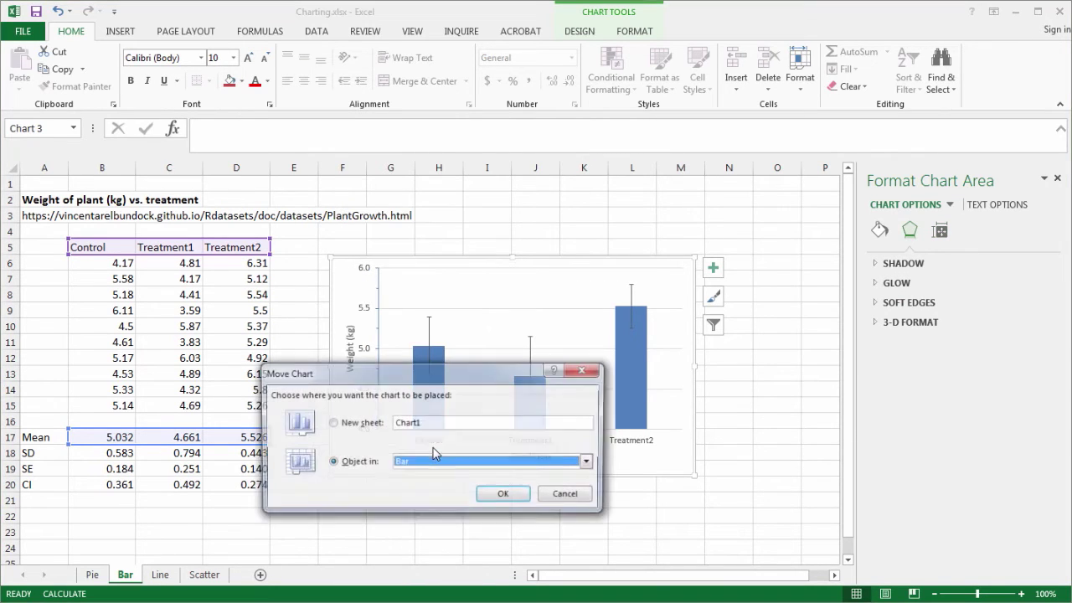
pyautogui.click(331, 423)
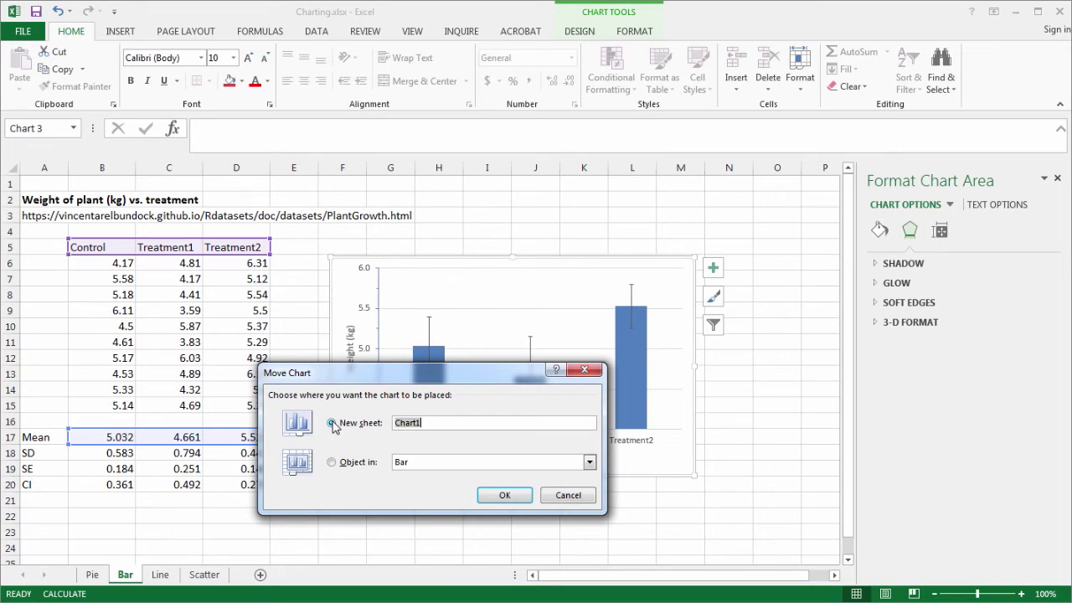
pyautogui.click(504, 496)
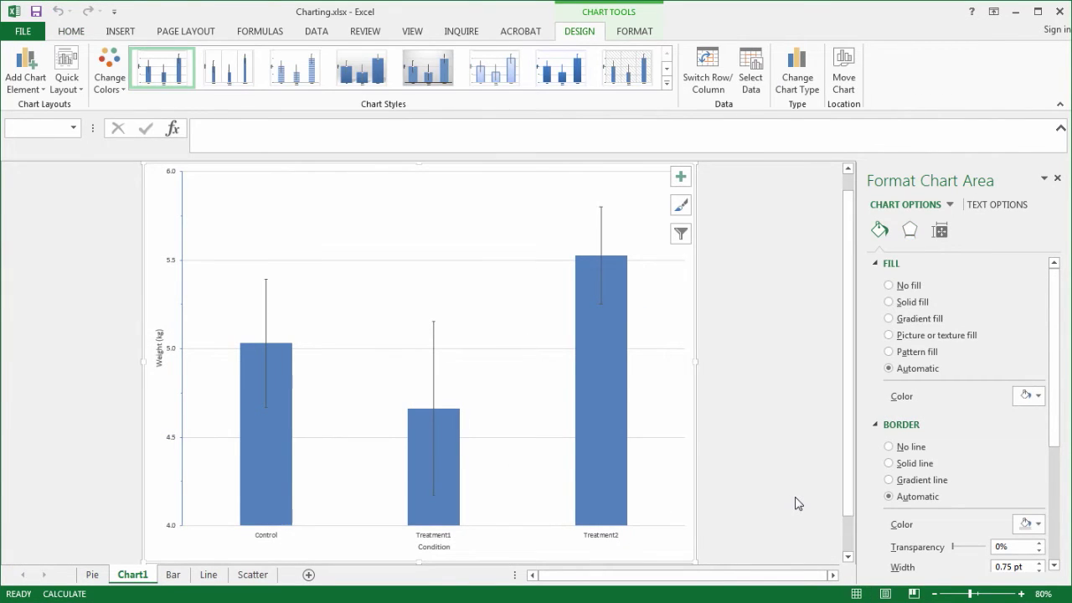
# - Enlarge the Weight (kg) title and axis value labels, and set the Condition title to size 20
pyautogui.click(160, 348)
pyautogui.click(71, 31)
pyautogui.click(248, 57)
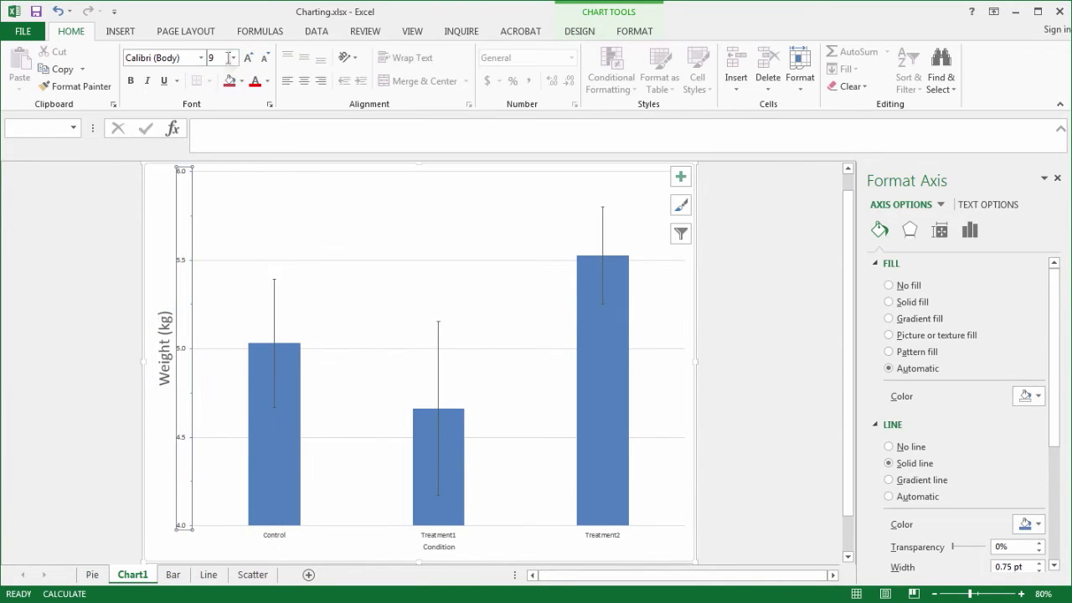
pyautogui.click(233, 57)
pyautogui.click(447, 546)
pyautogui.click(233, 57)
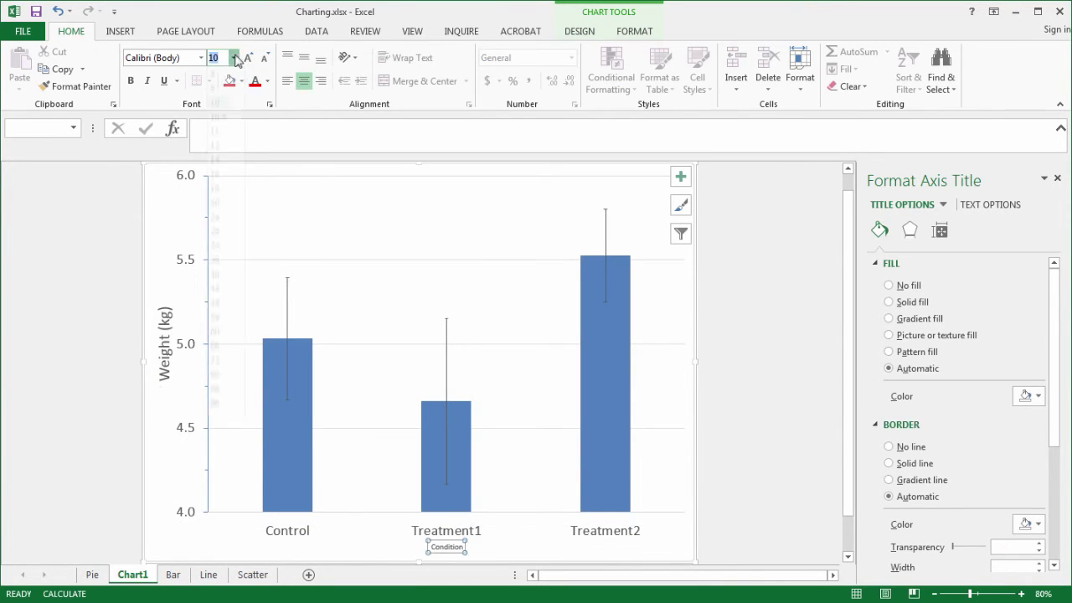
pyautogui.click(216, 204)
pyautogui.click(745, 413)
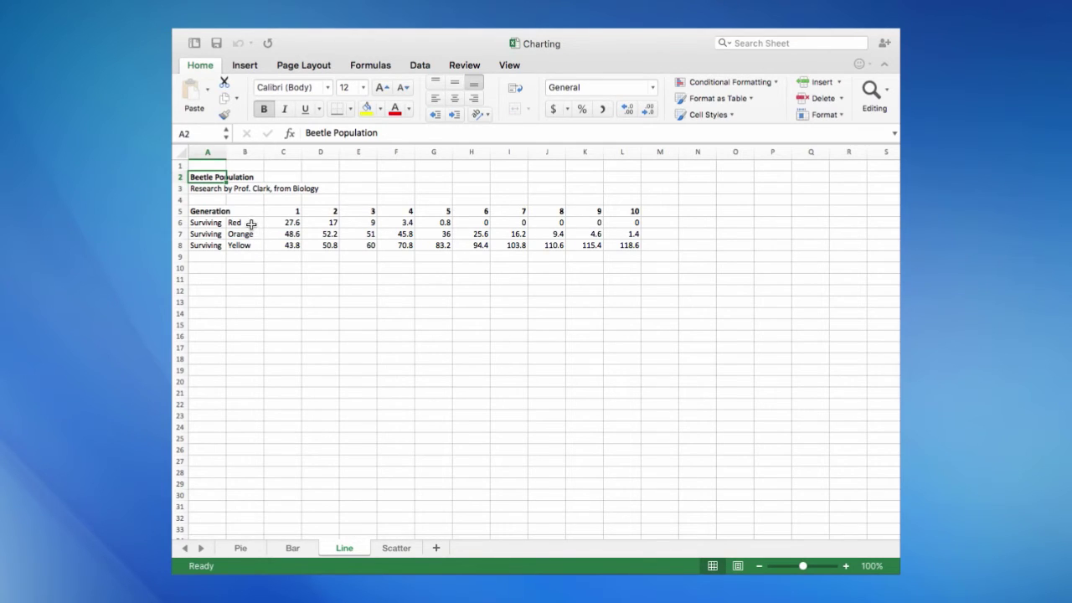
# - Insert a line-with-markers chart of the Red, Orange and Yellow beetle data in B6:L8
pyautogui.moveTo(251, 224); pyautogui.dragTo(251, 252)
pyautogui.moveTo(287, 212); pyautogui.dragTo(632, 211)
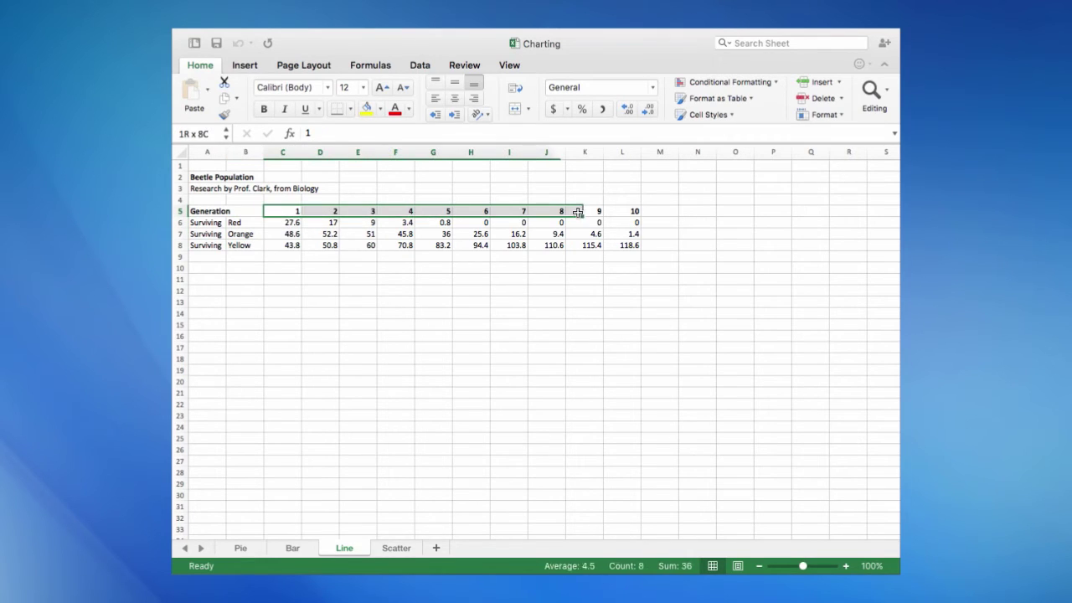
pyautogui.moveTo(235, 223); pyautogui.dragTo(627, 245)
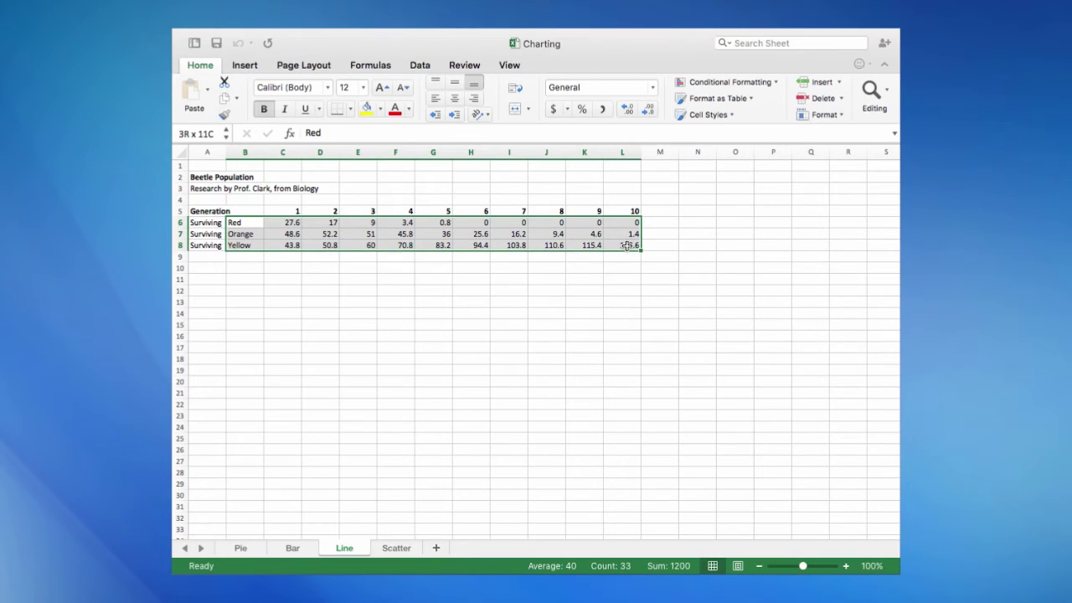
pyautogui.click(246, 66)
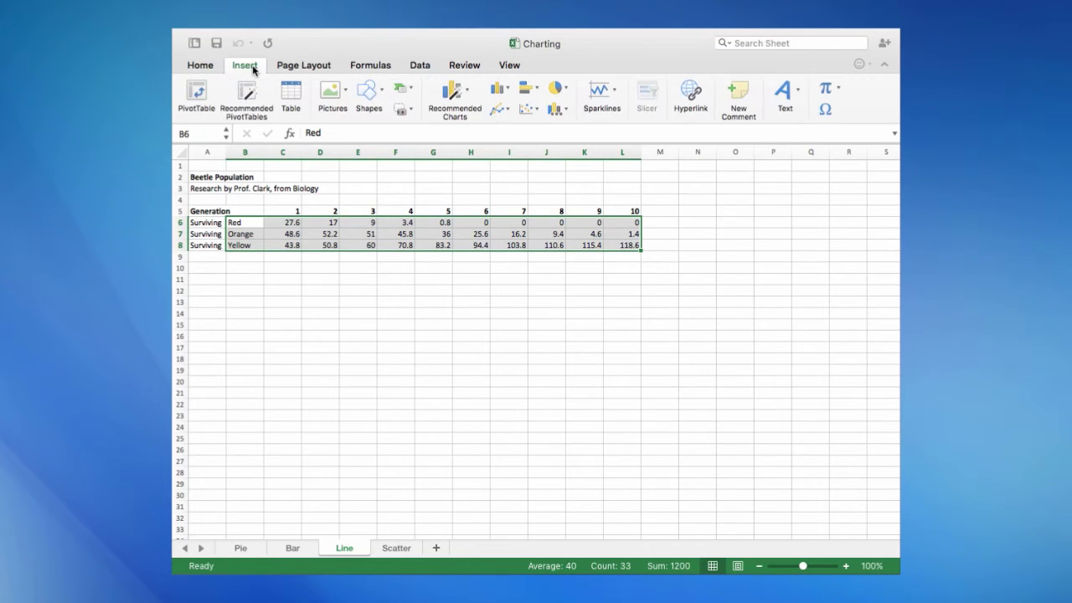
pyautogui.click(505, 109)
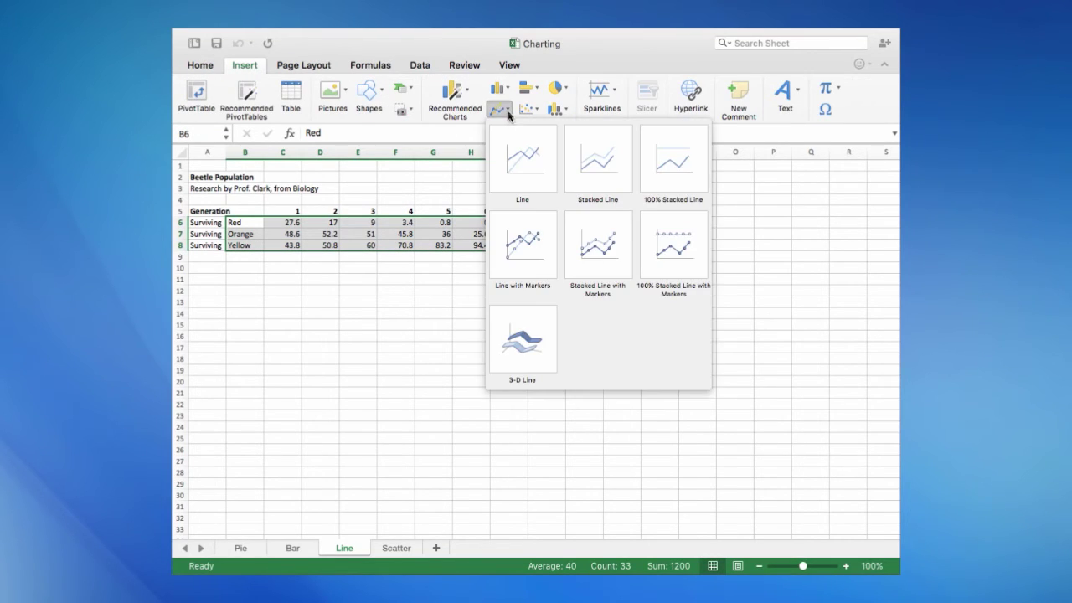
pyautogui.click(528, 248)
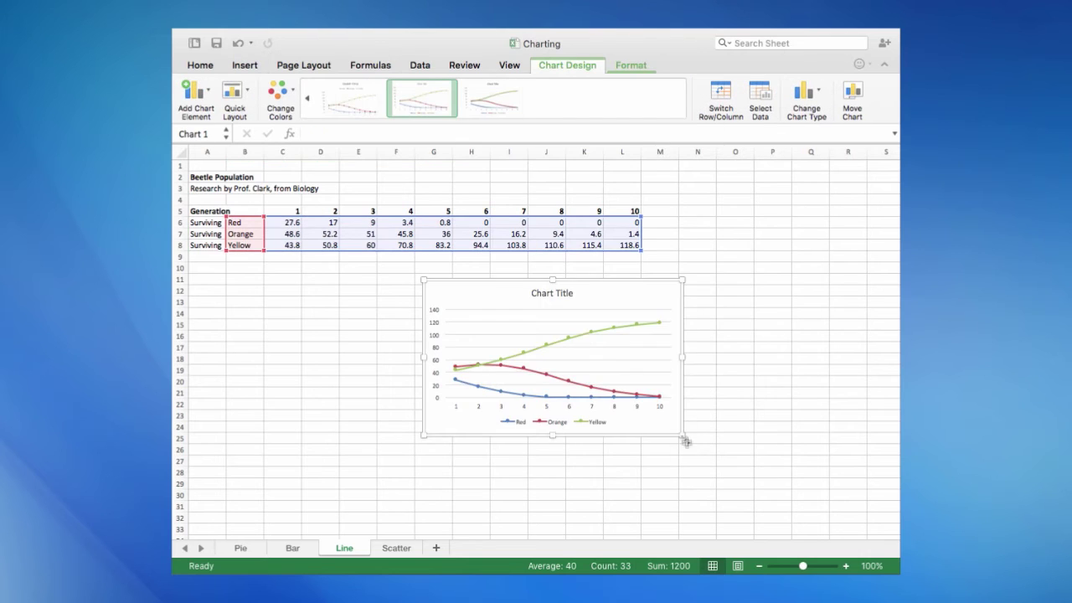
# - Enlarge the line chart, move it under the data, and position the Generation axis on tick marks
pyautogui.moveTo(684, 437); pyautogui.dragTo(807, 535)
pyautogui.moveTo(735, 293); pyautogui.dragTo(556, 270)
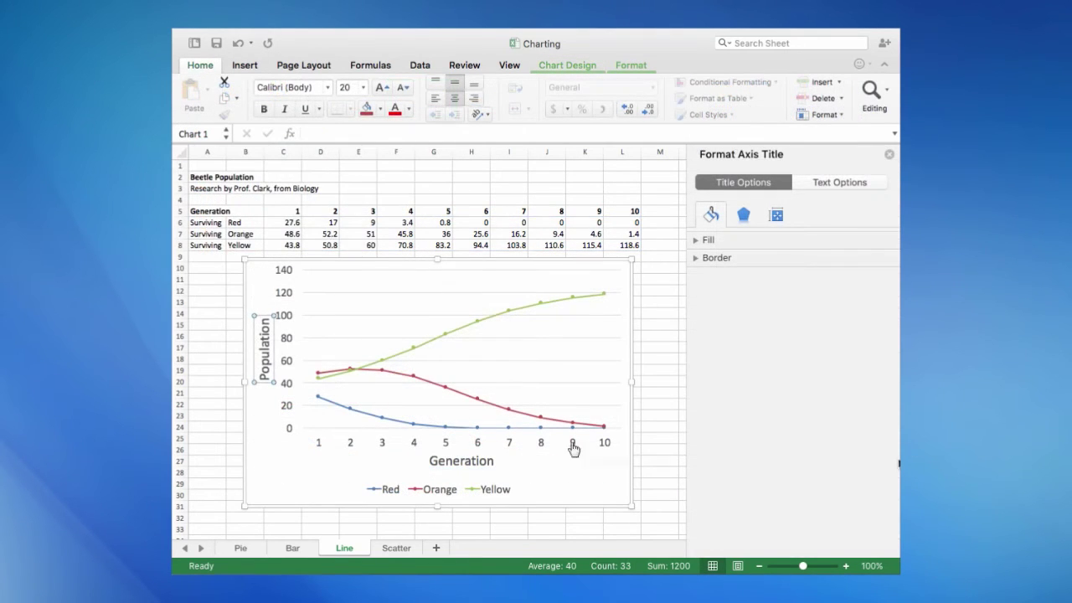
pyautogui.click(573, 436)
pyautogui.click(809, 216)
pyautogui.click(696, 240)
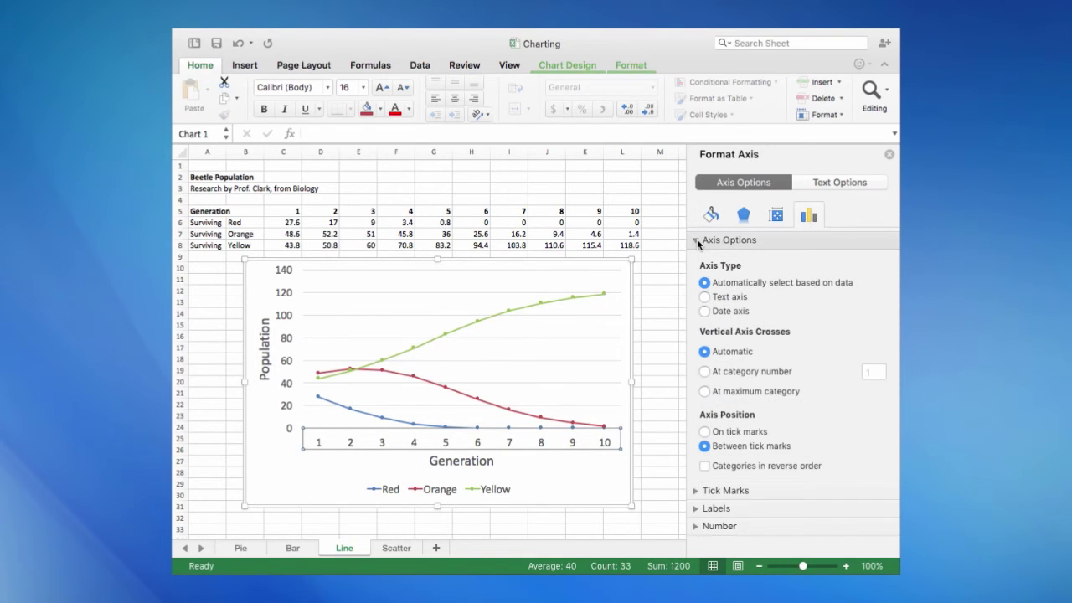
pyautogui.click(704, 432)
pyautogui.click(830, 491)
pyautogui.click(839, 512)
# - Set the Generation axis label interval to 2
pyautogui.click(716, 529)
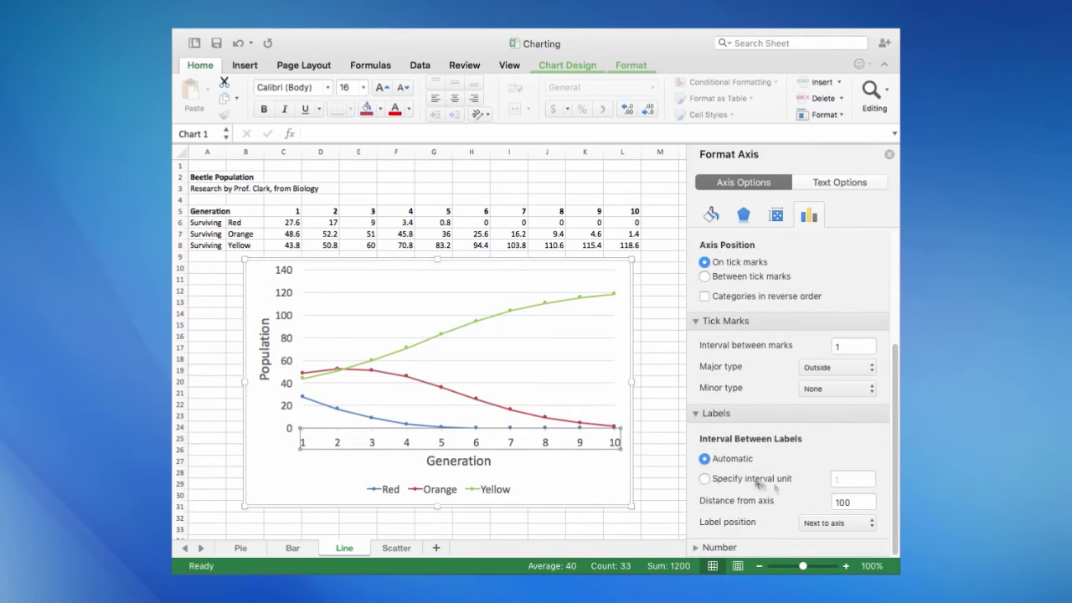
pyautogui.click(705, 478)
pyautogui.click(838, 478)
pyautogui.write('2')
pyautogui.press('Return')
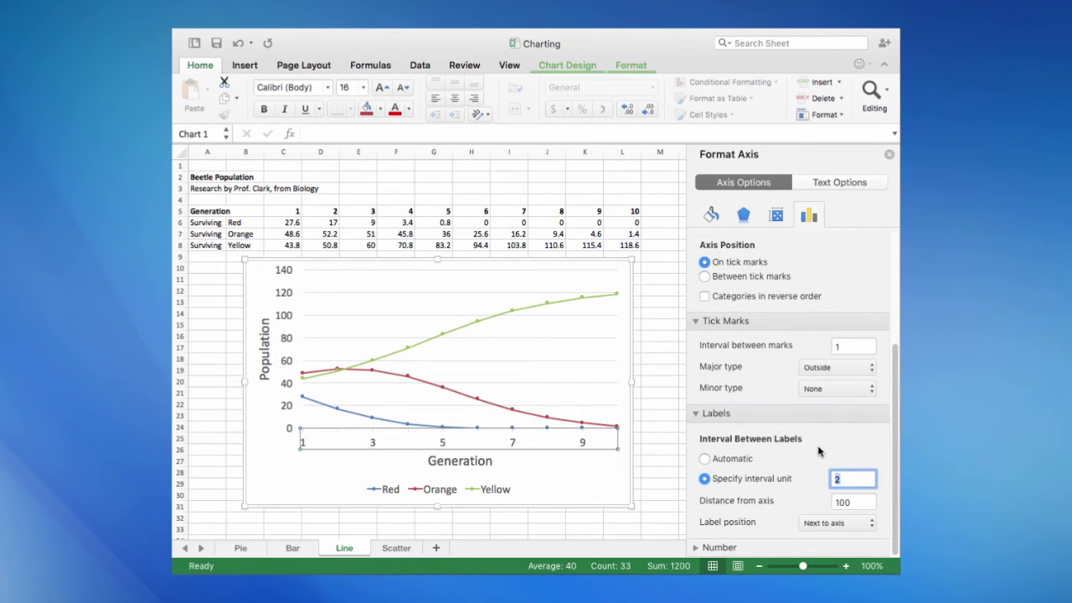
# - Make the Red series line and its marker borders solid red
pyautogui.click(356, 414)
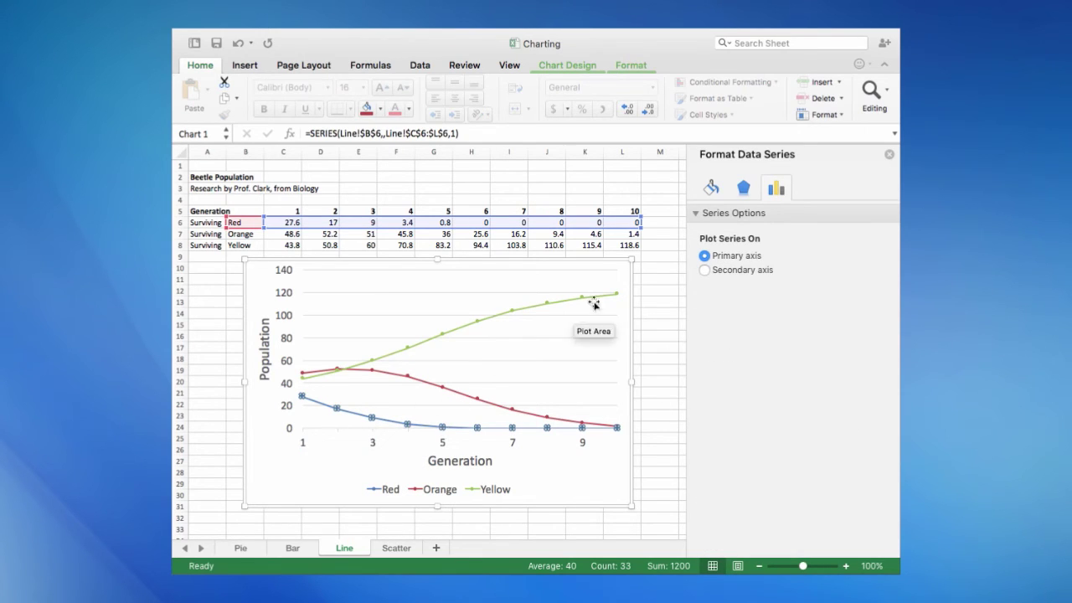
pyautogui.click(714, 193)
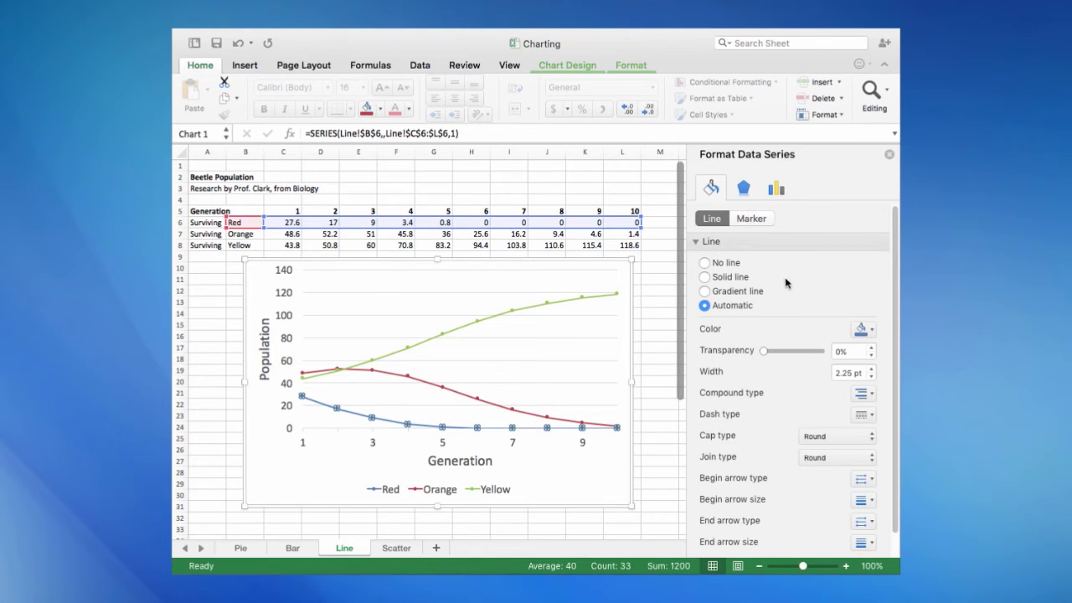
pyautogui.click(863, 329)
pyautogui.click(776, 235)
pyautogui.click(752, 218)
pyautogui.click(710, 276)
pyautogui.click(863, 364)
pyautogui.click(770, 314)
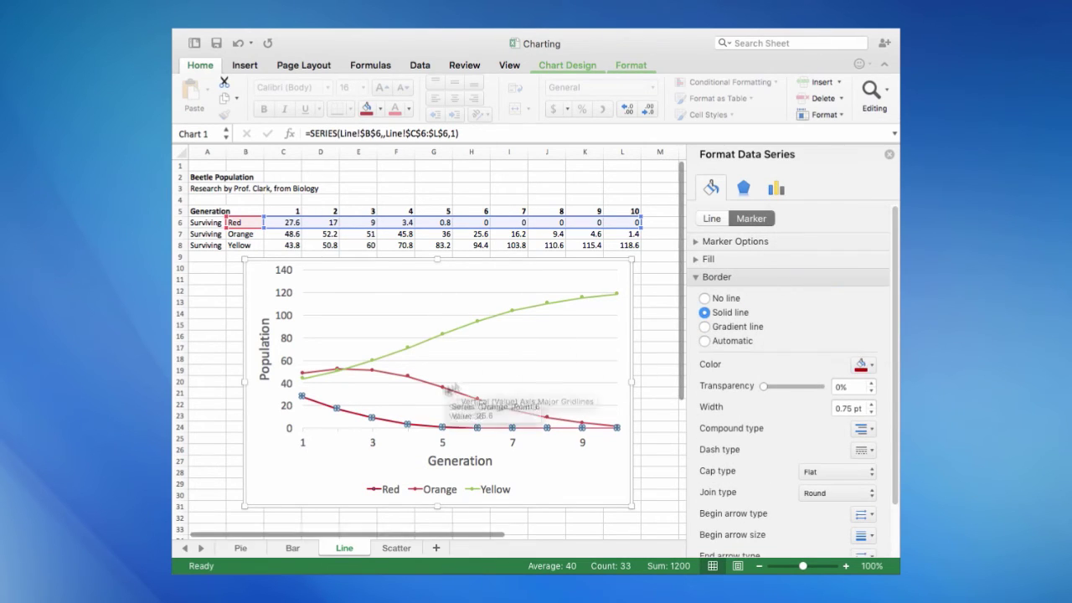
# - Make the Orange series marker borders and line solid orange
pyautogui.click(442, 391)
pyautogui.click(863, 364)
pyautogui.click(886, 191)
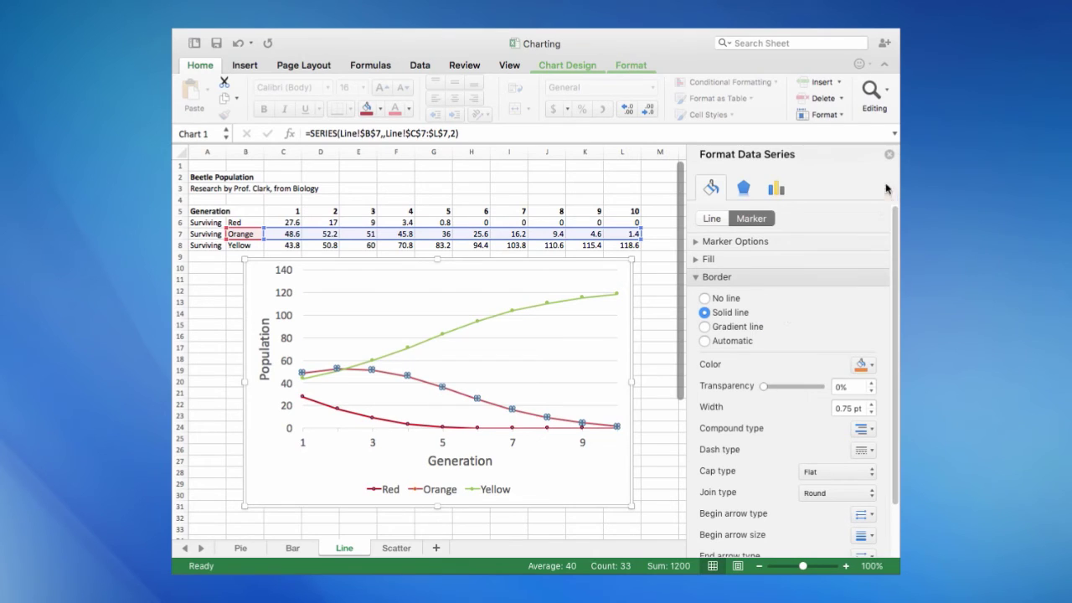
pyautogui.click(713, 218)
pyautogui.click(863, 328)
pyautogui.click(886, 151)
# - Colour the Yellow series line and marker borders a custom bright yellow
pyautogui.click(595, 298)
pyautogui.click(863, 329)
pyautogui.click(826, 307)
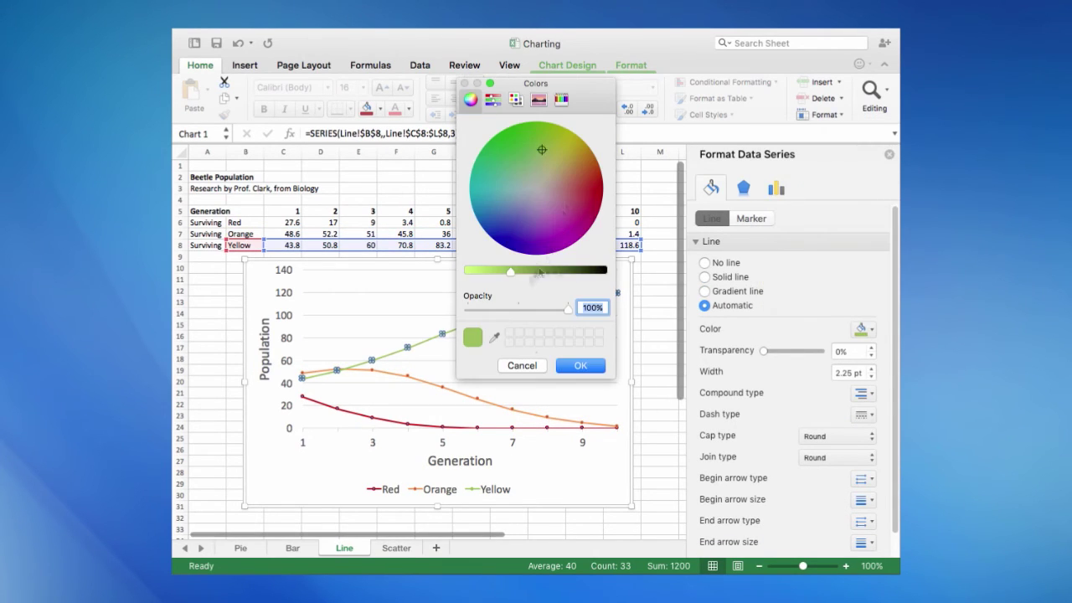
pyautogui.click(570, 143)
pyautogui.click(482, 273)
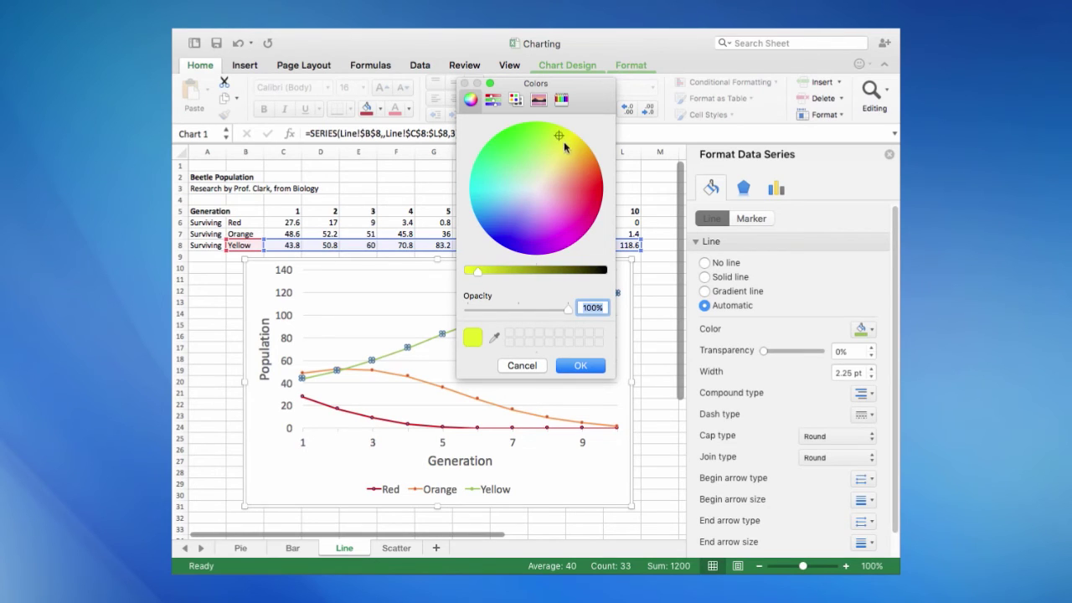
pyautogui.click(581, 365)
pyautogui.click(752, 218)
pyautogui.click(863, 365)
pyautogui.click(768, 313)
pyautogui.press('Escape')
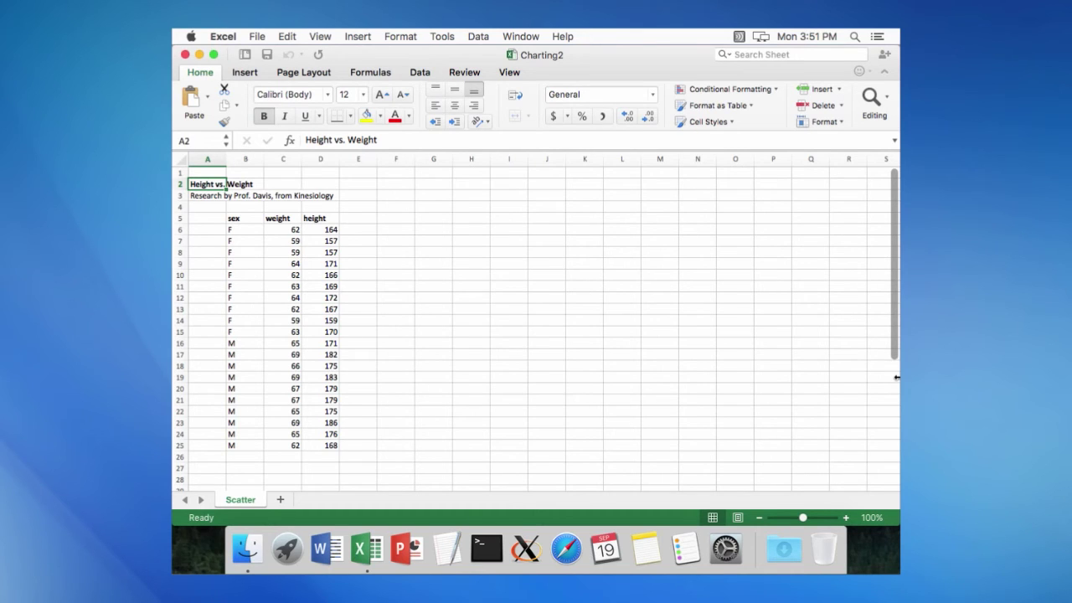
# - Select the weight and height values in C6:D25 on the Scatter sheet
pyautogui.click(277, 220)
pyautogui.moveTo(277, 231); pyautogui.dragTo(321, 448)
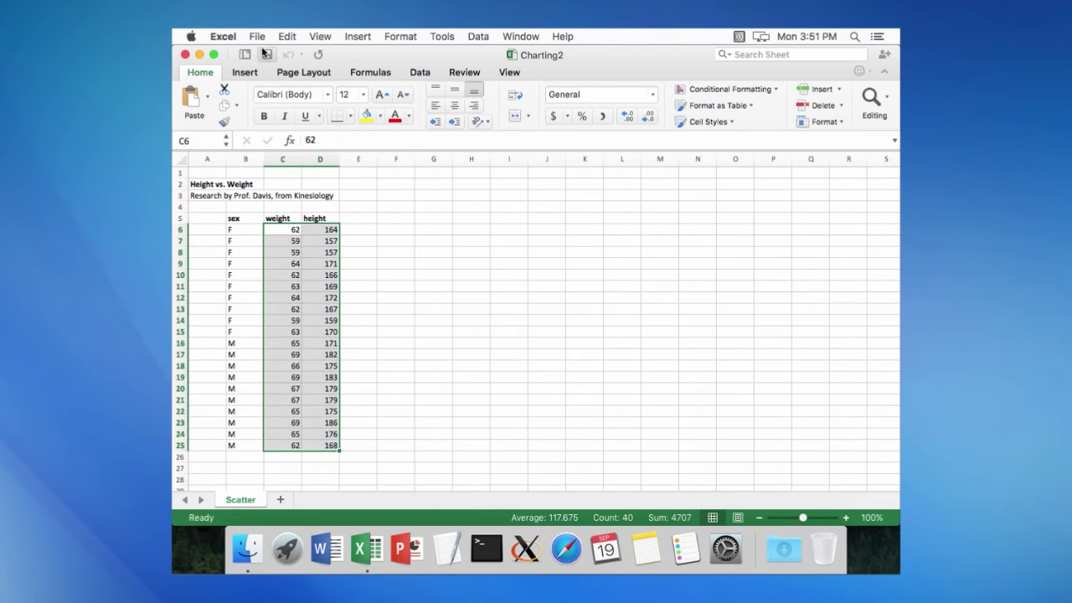
# - Insert a plain scatter chart of the data, placed beside it and enlarged
pyautogui.click(255, 73)
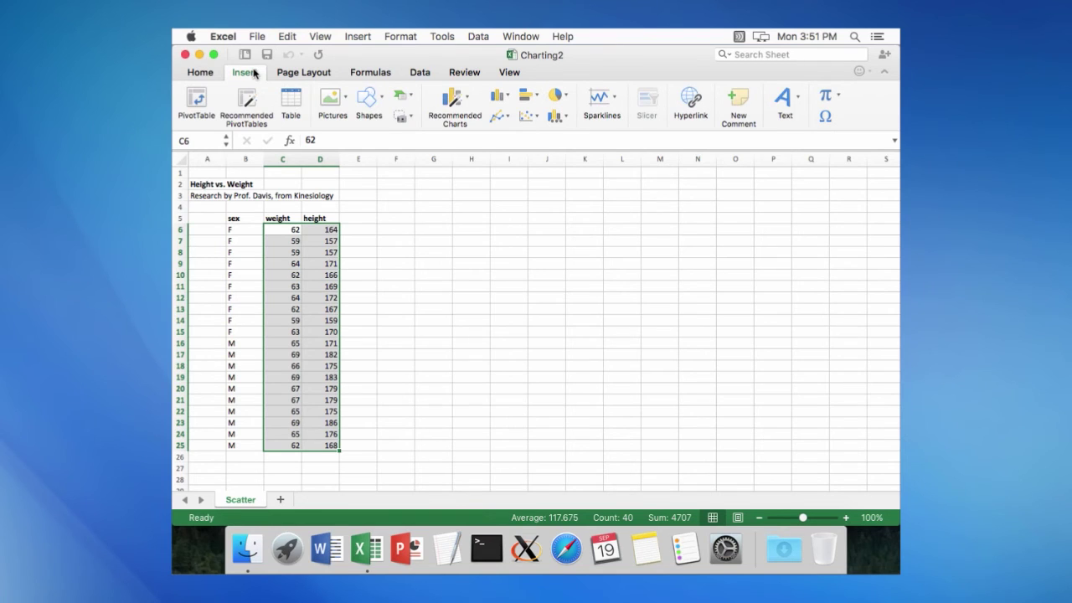
pyautogui.click(529, 114)
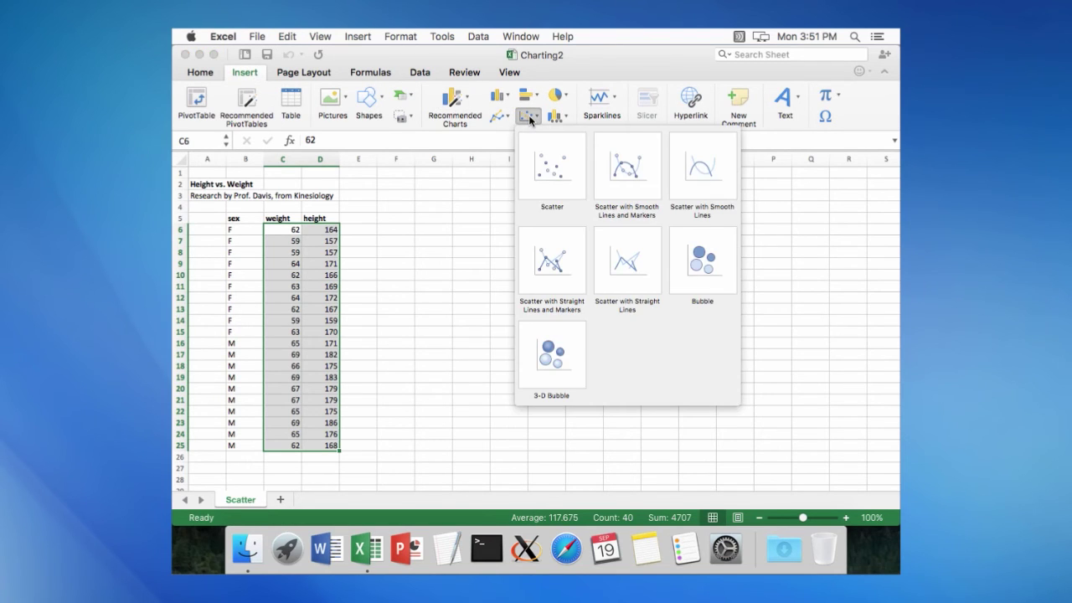
pyautogui.click(555, 164)
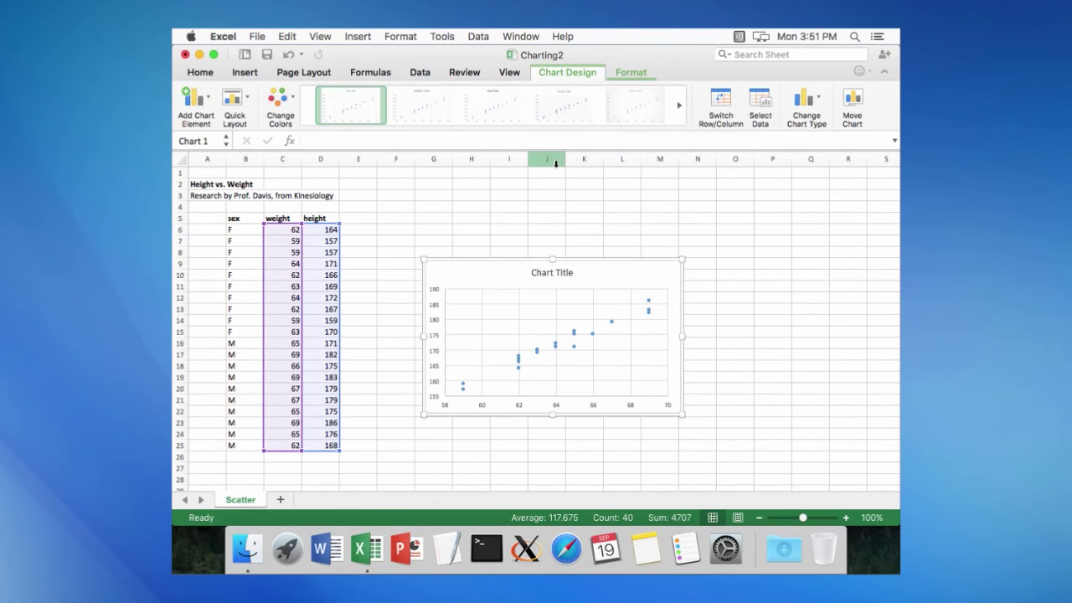
pyautogui.moveTo(603, 267); pyautogui.dragTo(538, 199)
pyautogui.moveTo(617, 347); pyautogui.dragTo(727, 437)
# - Add horizontal and vertical axis titles, labelling the horizontal one 'Weight (kg)'
pyautogui.click(194, 96)
pyautogui.click(394, 147)
pyautogui.click(195, 97)
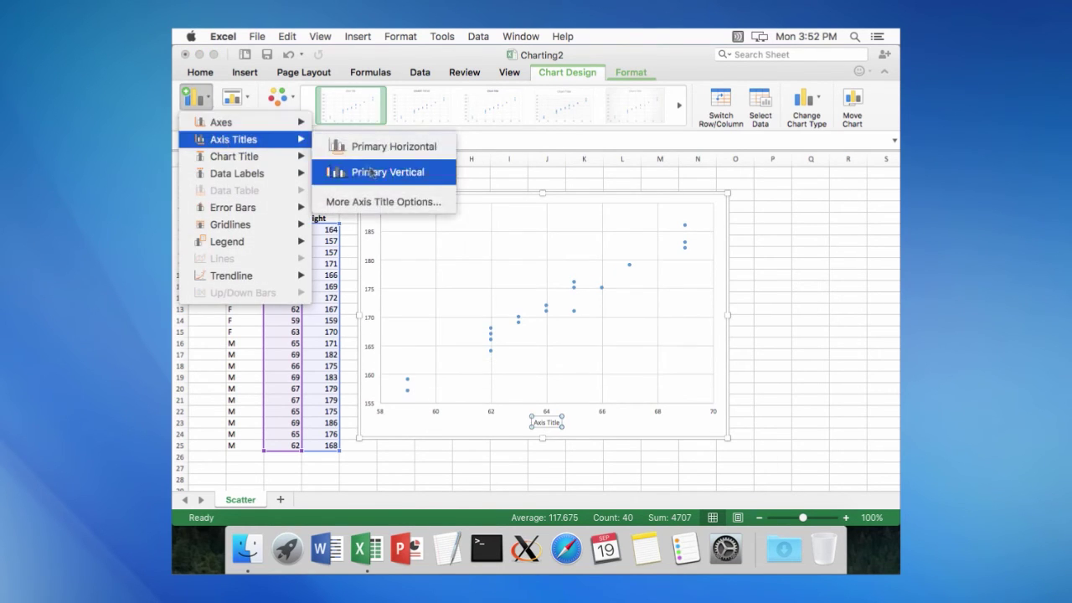
pyautogui.click(371, 172)
pyautogui.doubleClick(555, 423)
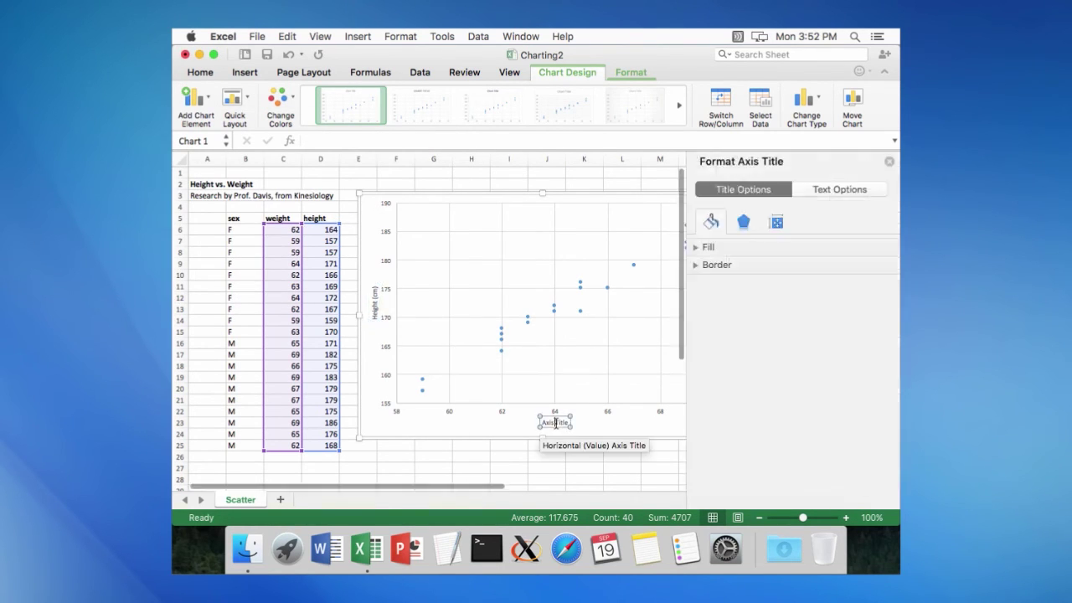
pyautogui.write('Weight (kg)')
pyautogui.click(626, 427)
# - Enlarge the axis label text and set the Weight (kg) title to size 20
pyautogui.click(375, 298)
pyautogui.click(385, 318)
pyautogui.click(200, 73)
pyautogui.click(363, 94)
pyautogui.click(356, 233)
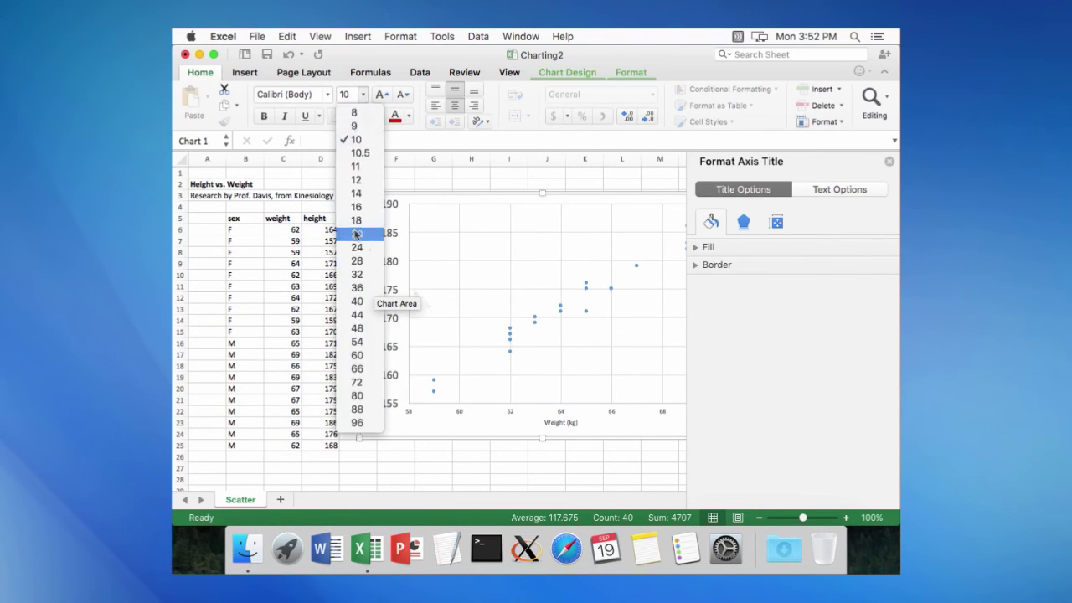
pyautogui.click(363, 94)
pyautogui.click(356, 193)
pyautogui.click(563, 418)
pyautogui.click(363, 94)
pyautogui.click(356, 233)
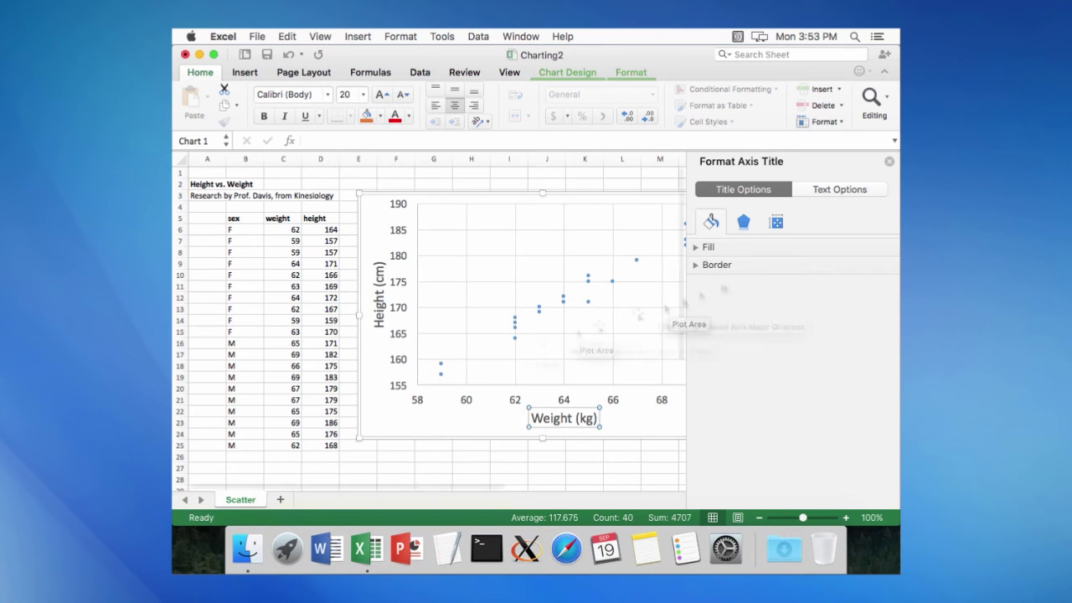
pyautogui.click(889, 161)
pyautogui.moveTo(708, 428); pyautogui.dragTo(708, 450)
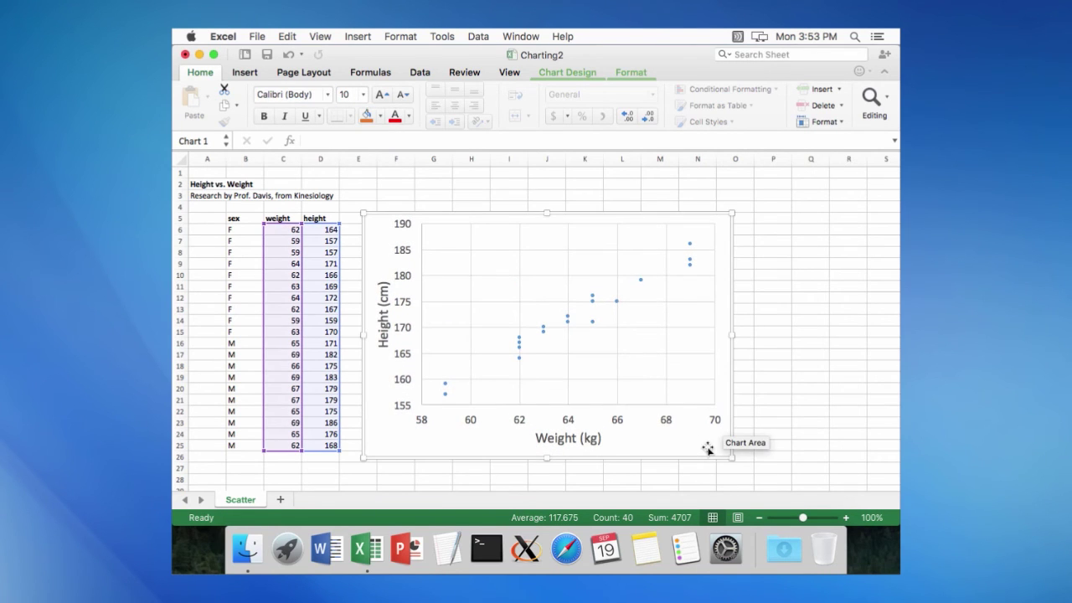
# - Add a linear trendline to the scatter points
pyautogui.rightClick(594, 323)
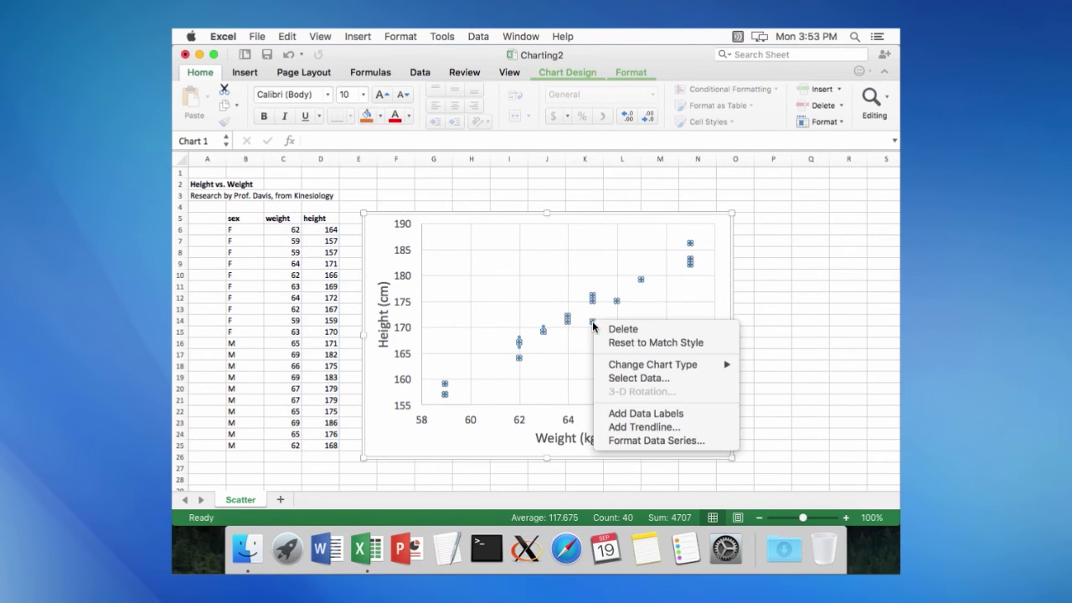
pyautogui.click(690, 433)
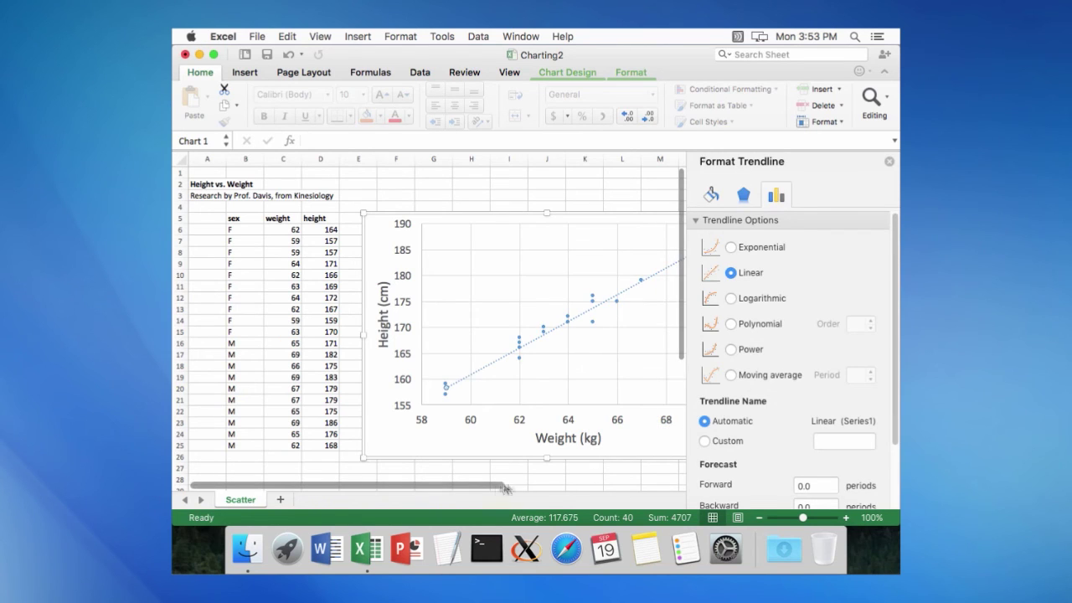
pyautogui.moveTo(499, 487); pyautogui.dragTo(590, 487)
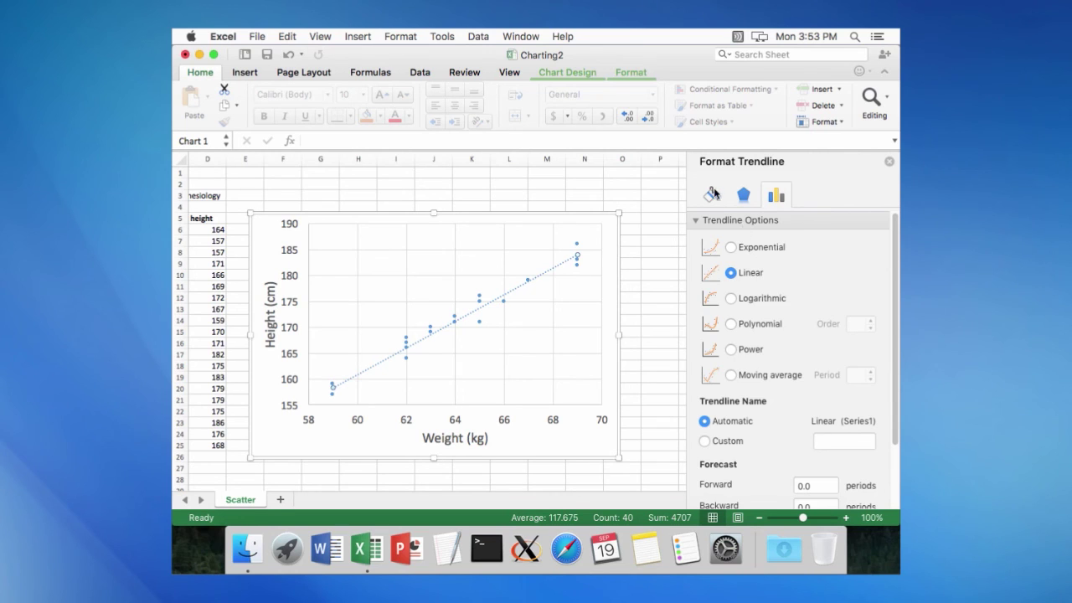
# - Format the trendline as a solid 2.5 pt line with solid dash type
pyautogui.click(712, 194)
pyautogui.click(872, 346)
pyautogui.click(866, 374)
pyautogui.click(872, 393)
pyautogui.click(853, 270)
pyautogui.click(784, 198)
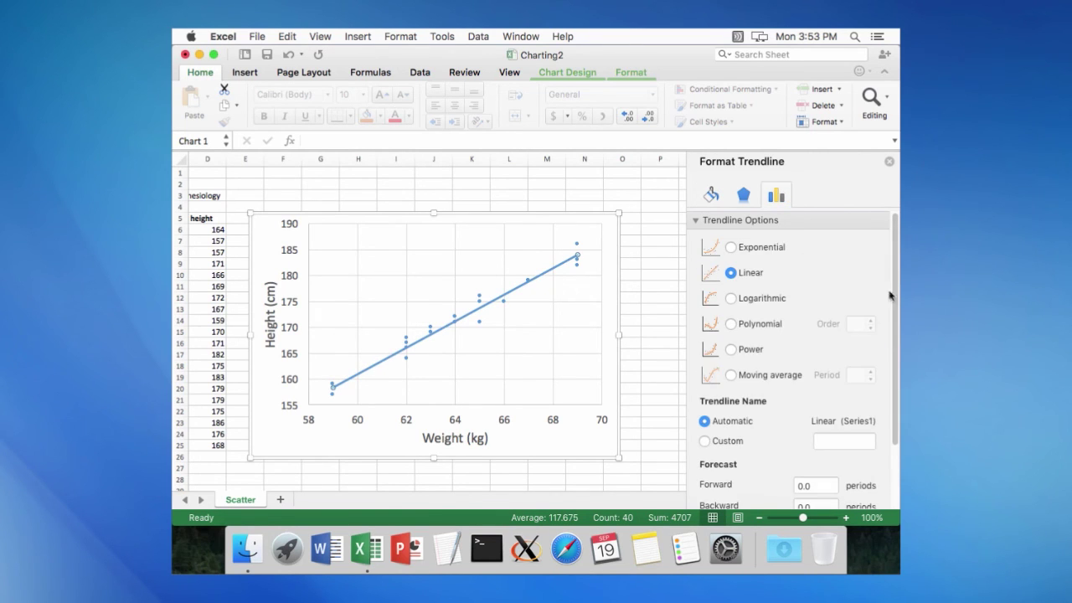
pyautogui.moveTo(896, 296); pyautogui.dragTo(897, 385)
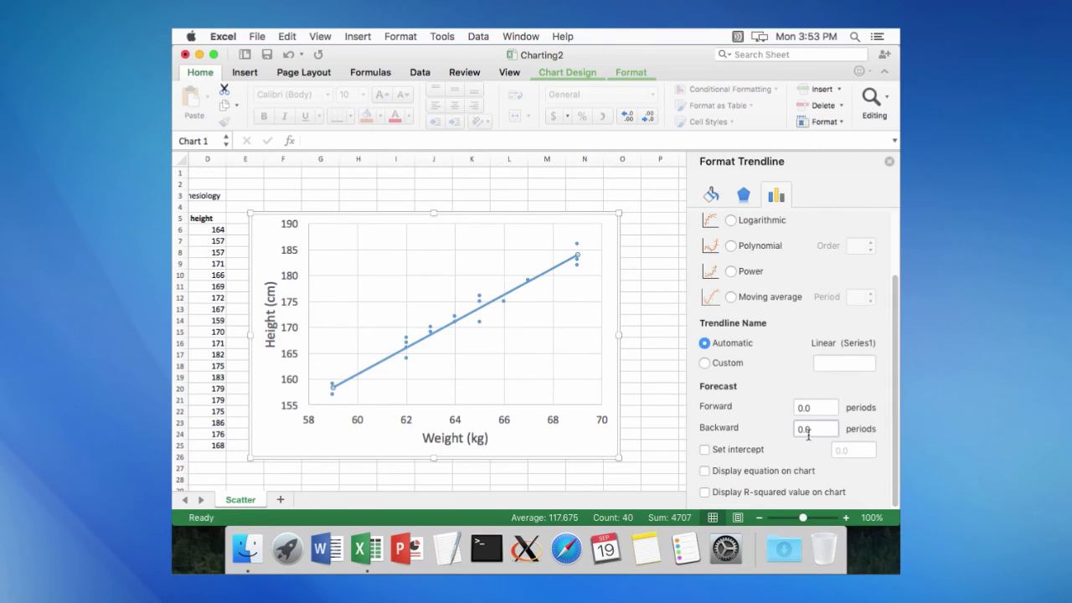
# - Display the equation and R², set the label to size 18, and move it top-left
pyautogui.click(705, 472)
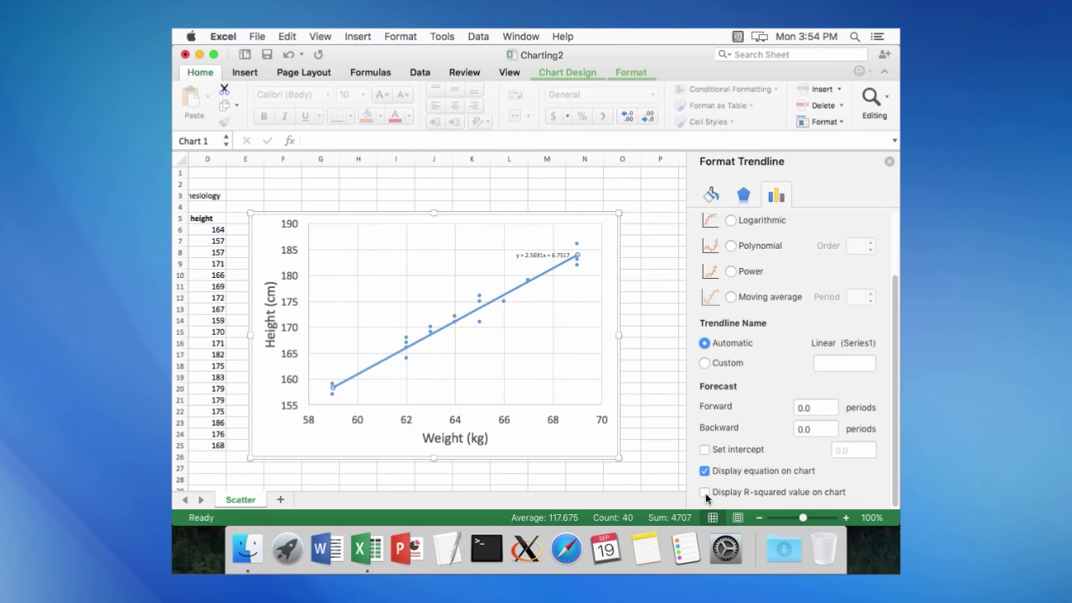
pyautogui.click(706, 492)
pyautogui.click(543, 255)
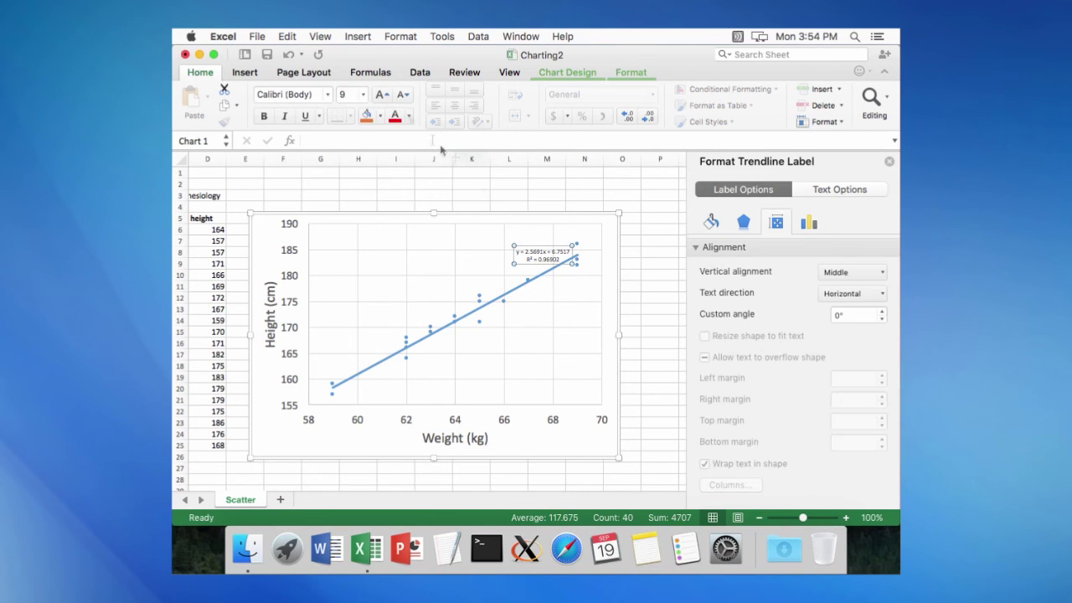
pyautogui.click(363, 95)
pyautogui.click(352, 203)
pyautogui.moveTo(523, 239); pyautogui.dragTo(415, 239)
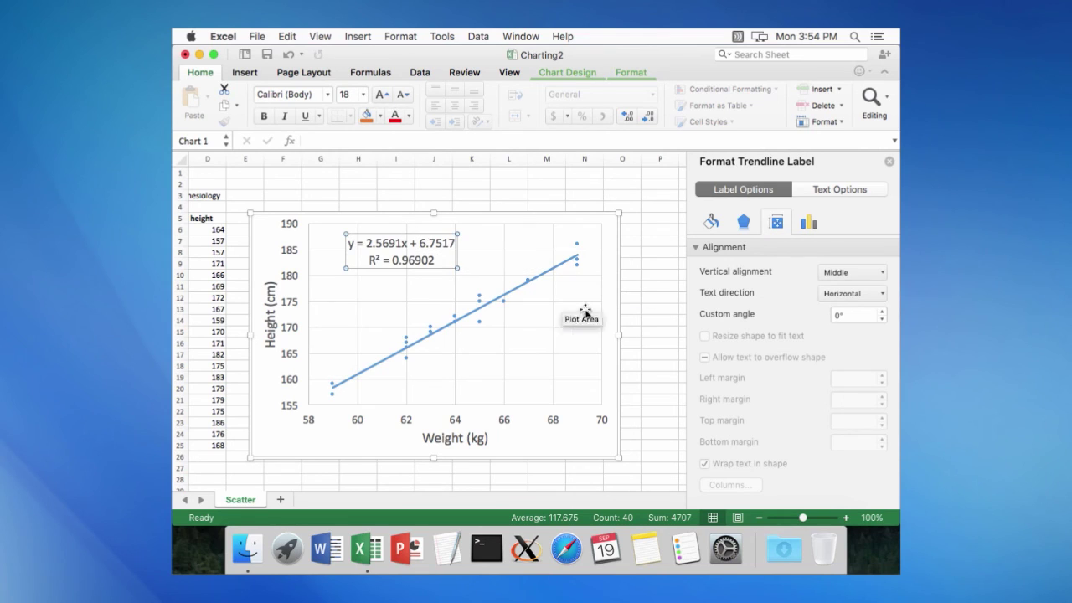